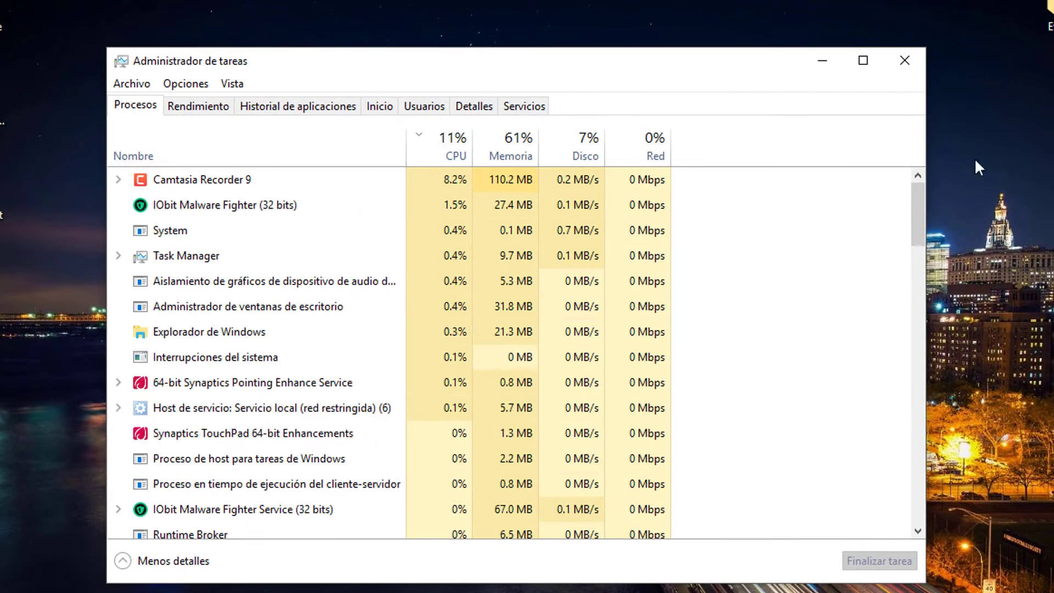
# Step: Open YouTube in the browser and examine the running processes' CPU and memory use in Task Manager
pyautogui.moveTo(917, 233); pyautogui.dragTo(911, 289)
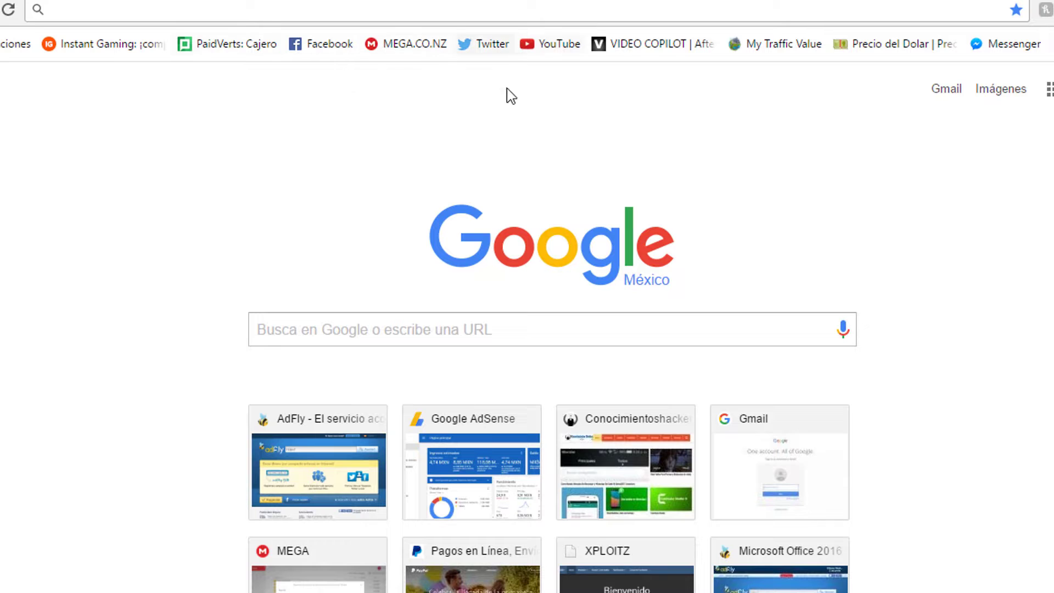
pyautogui.click(560, 44)
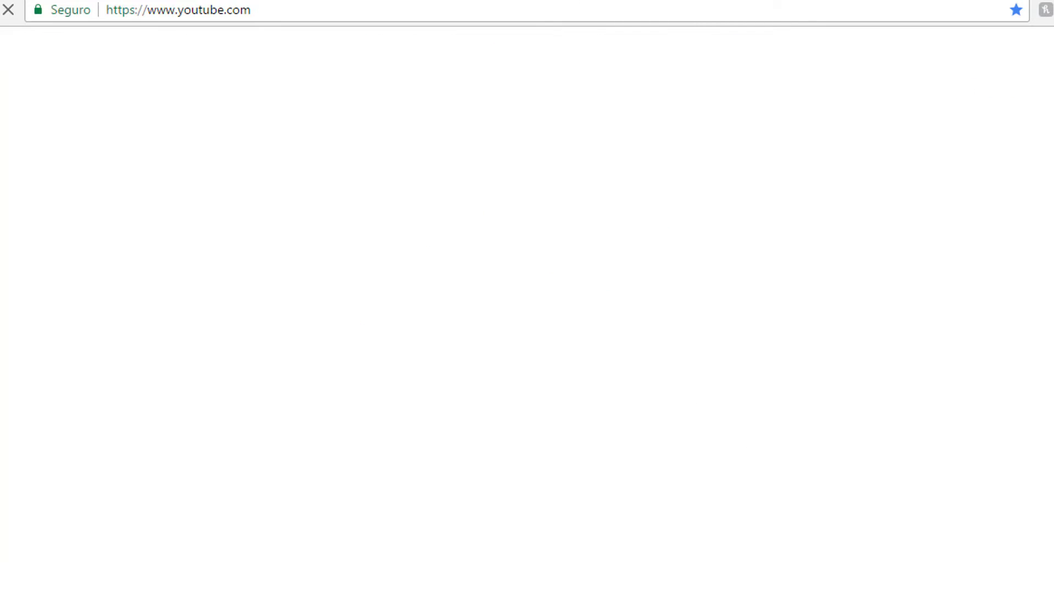
pyautogui.hotkey('alt', 'Tab')
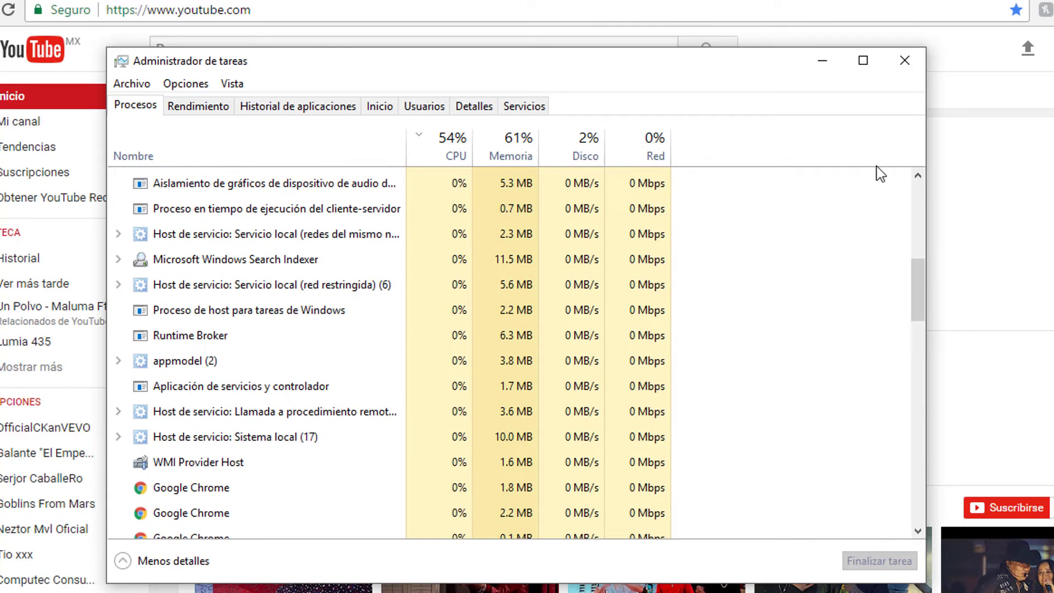
pyautogui.moveTo(912, 307); pyautogui.dragTo(912, 309)
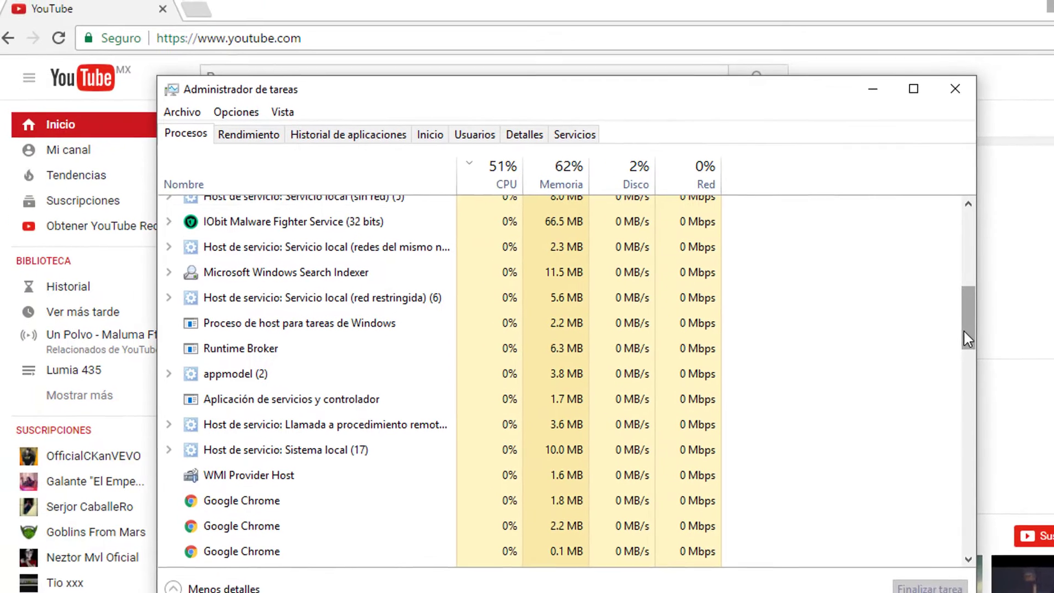
pyautogui.moveTo(976, 336); pyautogui.dragTo(987, 236)
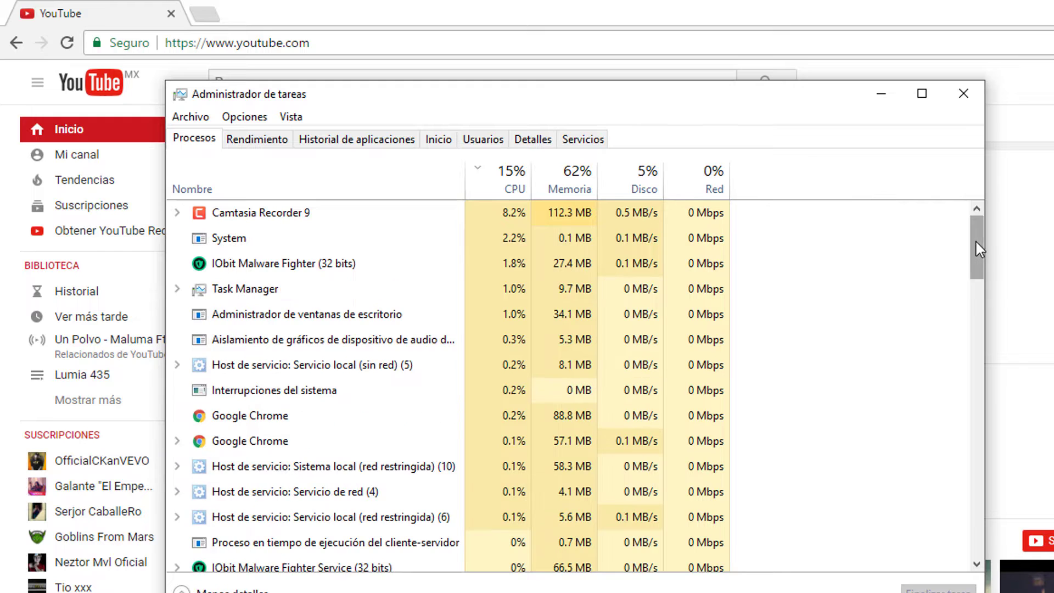
pyautogui.moveTo(975, 240); pyautogui.dragTo(806, 308)
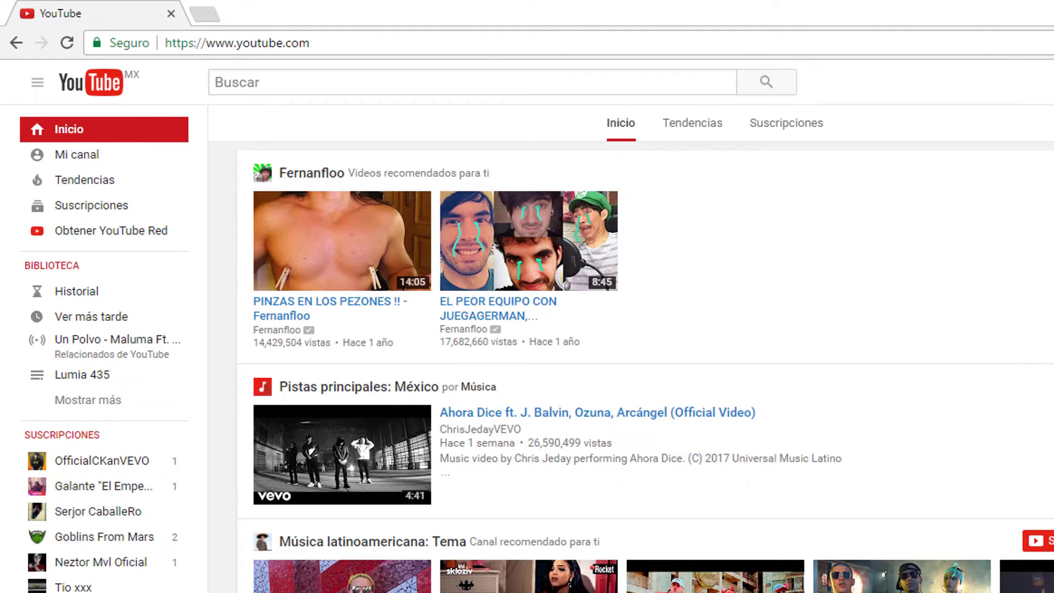
# Step: Browse the YouTube home page, go to the Neztor Mvl Oficial channel and open its featured video "Dolido y Borracho"
pyautogui.scroll(-2, 645, 366)
pyautogui.scroll(-12, 645, 366)
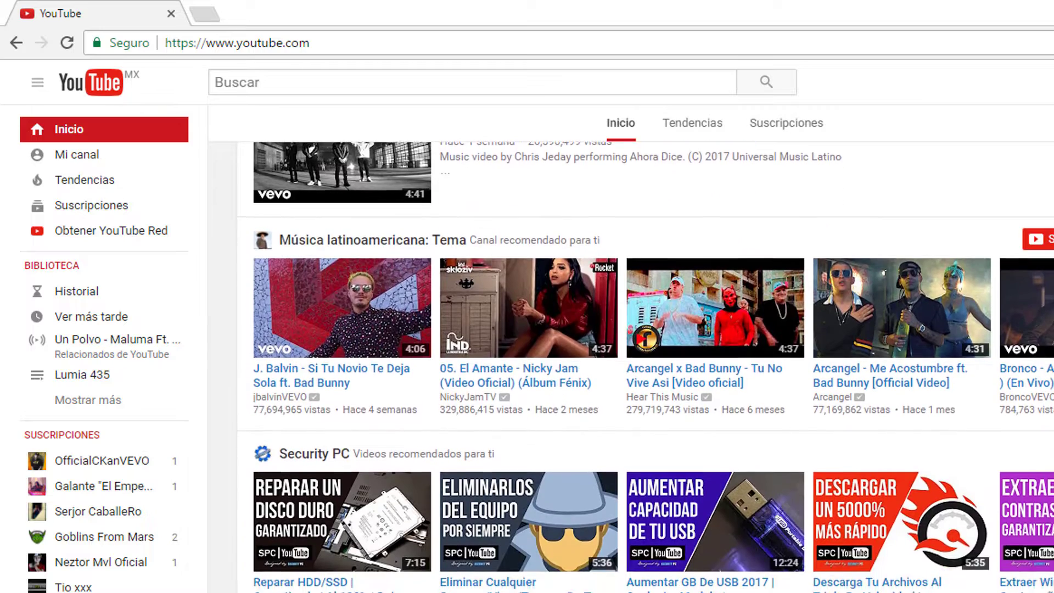
pyautogui.scroll(-7, 645, 365)
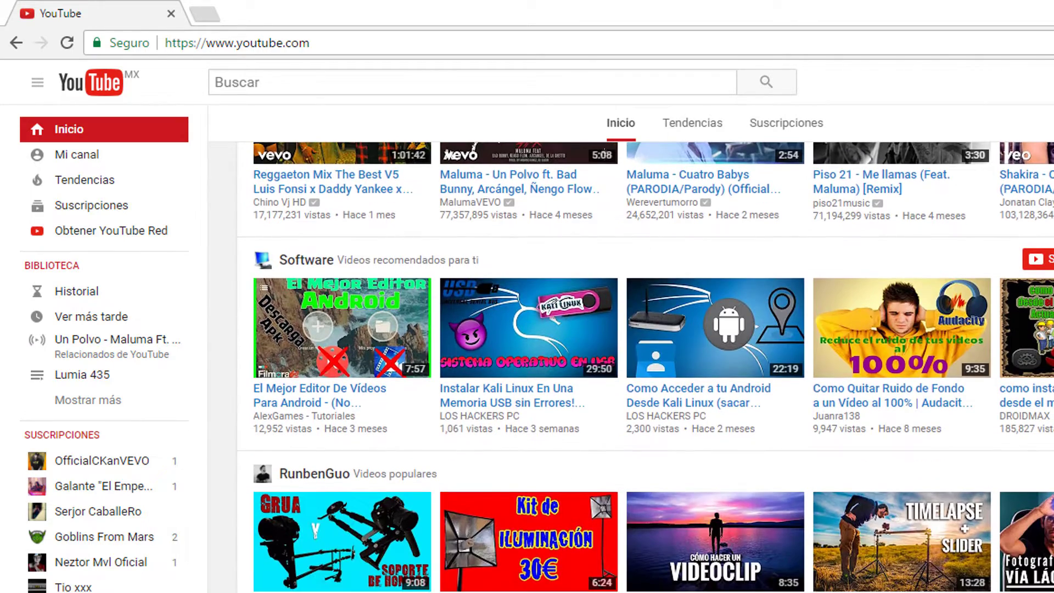
pyautogui.scroll(-3, 645, 366)
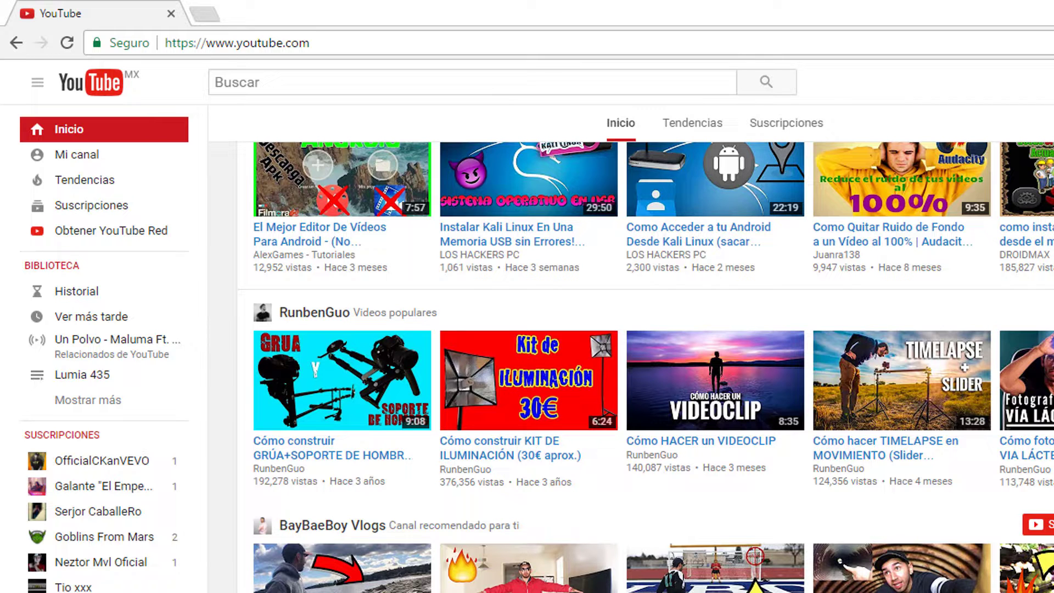
pyautogui.click(149, 559)
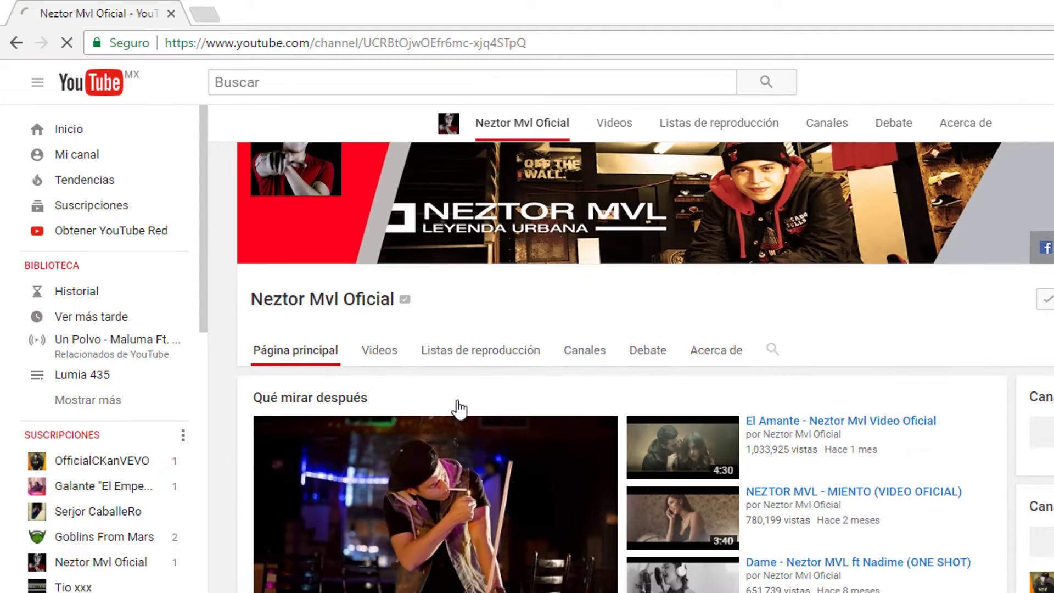
pyautogui.click(470, 535)
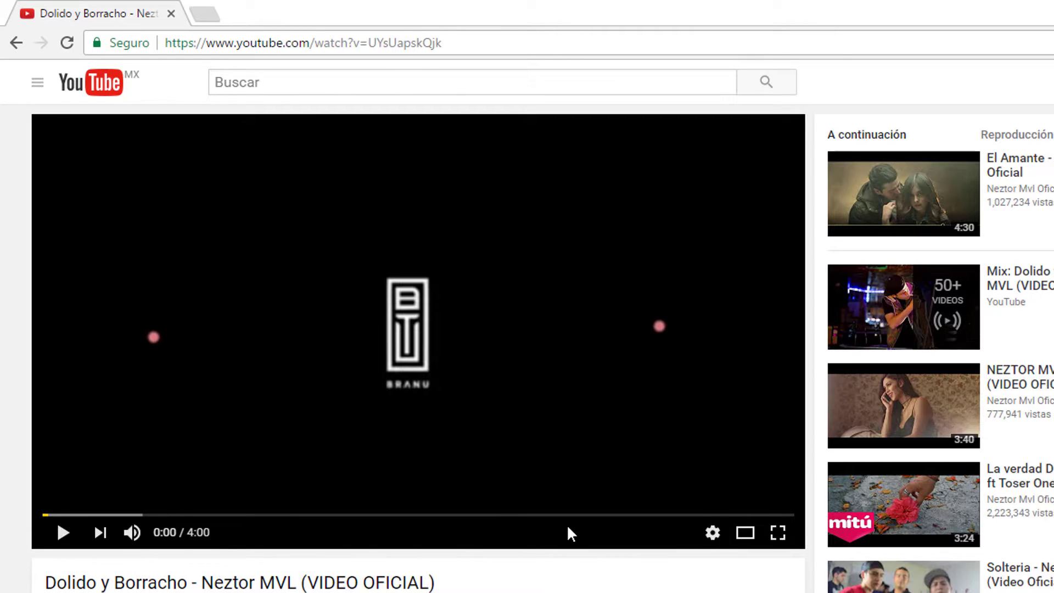
# Step: Mute the audio and play the video from 0:15
pyautogui.press('XF86AudioMute')
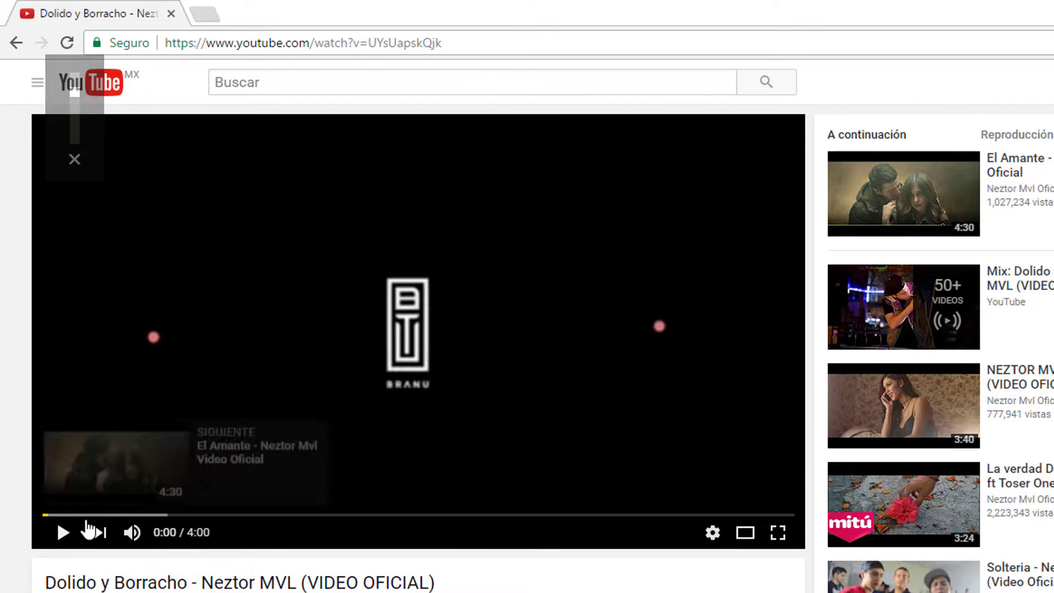
pyautogui.click(91, 515)
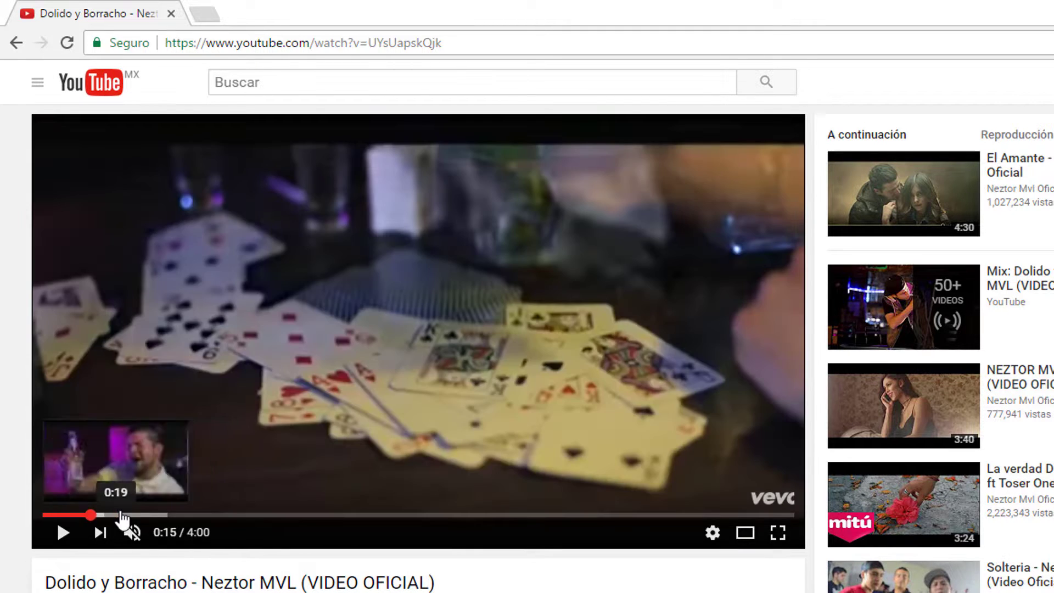
pyautogui.click(63, 532)
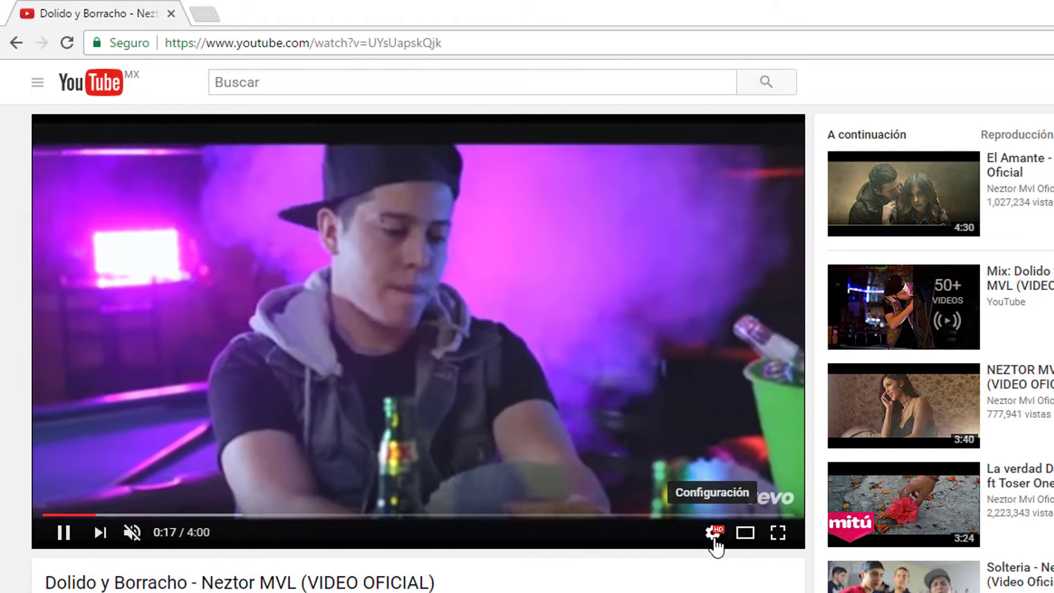
pyautogui.click(712, 531)
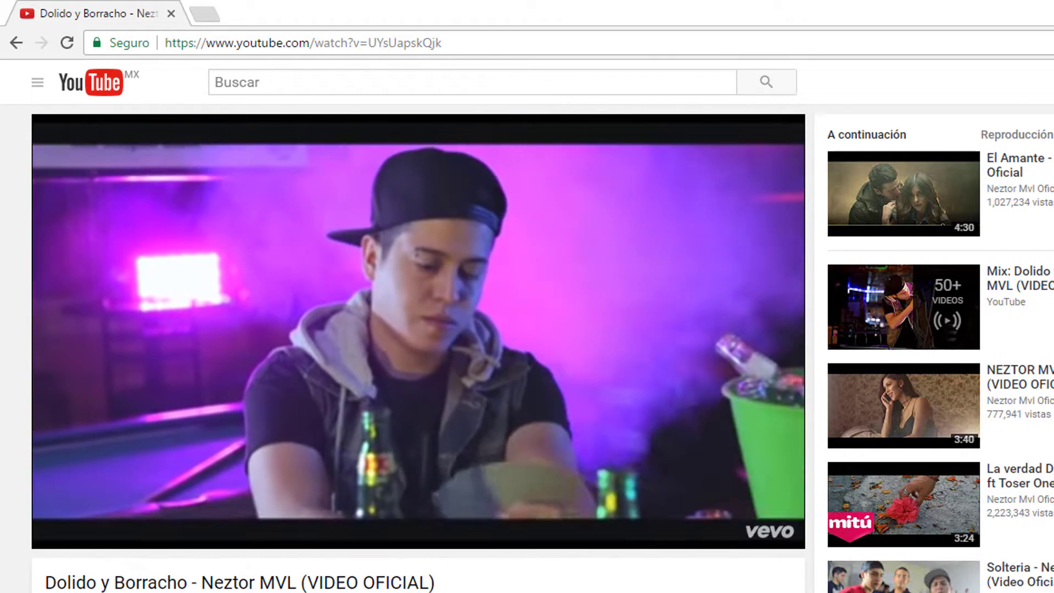
# Step: Switch to Task Manager and examine Google Chrome's CPU and memory use while the video plays
pyautogui.hotkey('ctrl', 'shift', 'Escape')
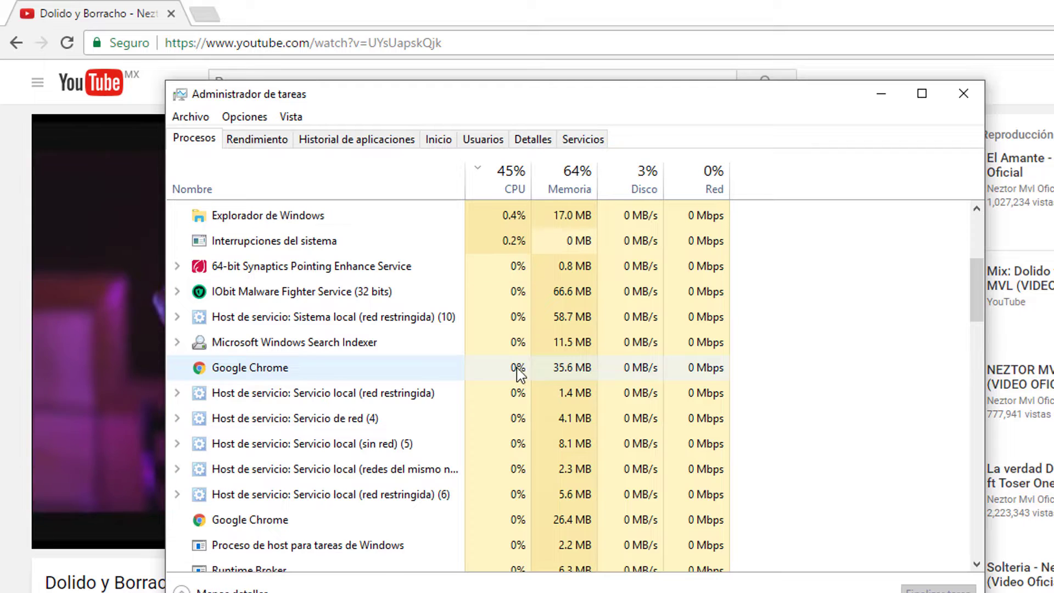
pyautogui.moveTo(981, 278); pyautogui.dragTo(980, 239)
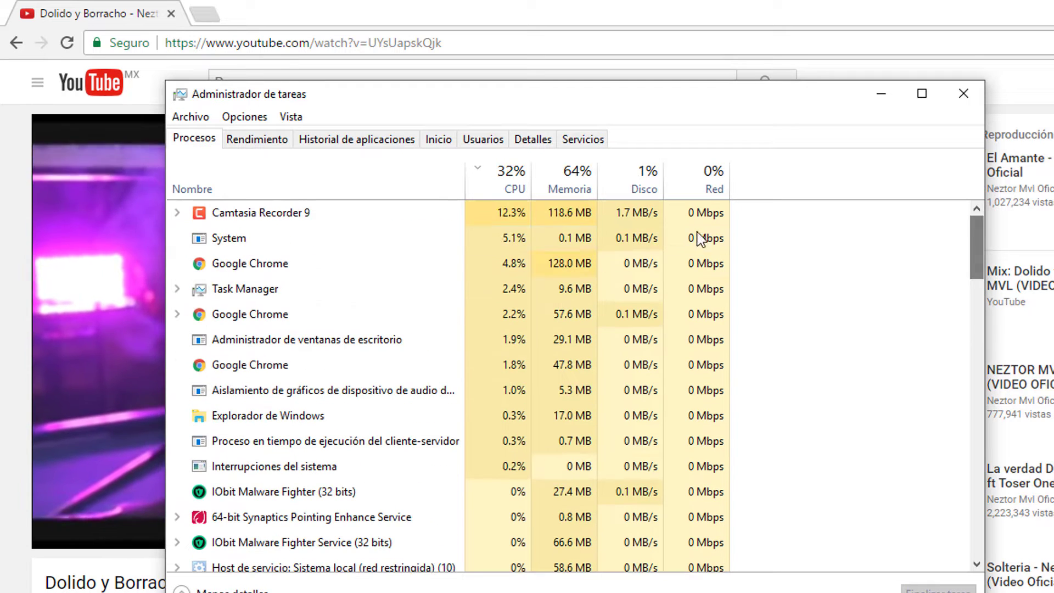
pyautogui.click(566, 263)
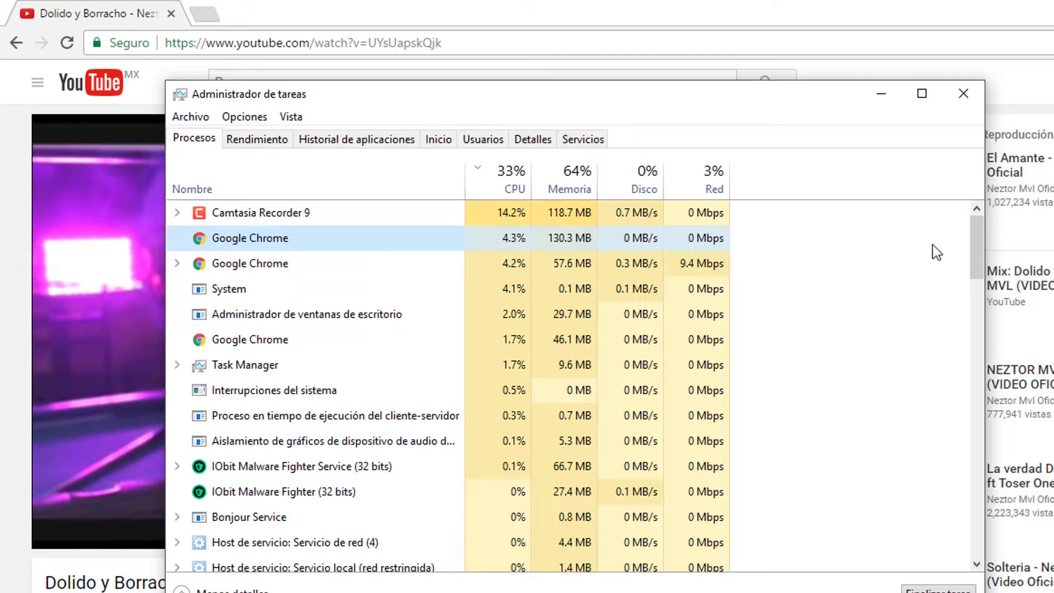
pyautogui.moveTo(978, 235); pyautogui.dragTo(972, 548)
# Step: Load Facebook and the Conocimientoshackers site in separate new browser tabs, with an additional blank tab
pyautogui.click(204, 13)
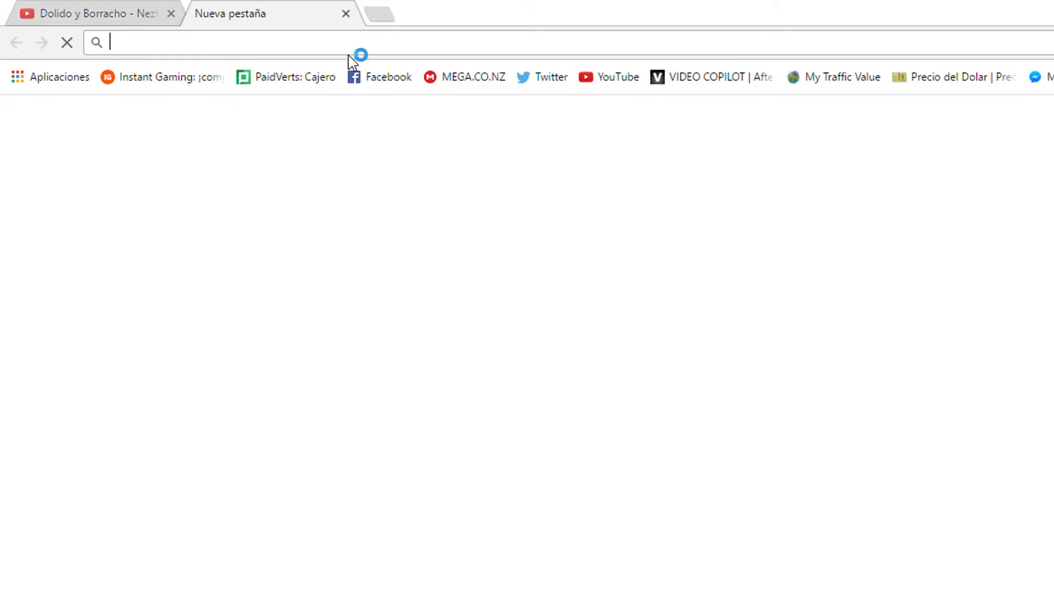
pyautogui.click(398, 79)
pyautogui.click(379, 14)
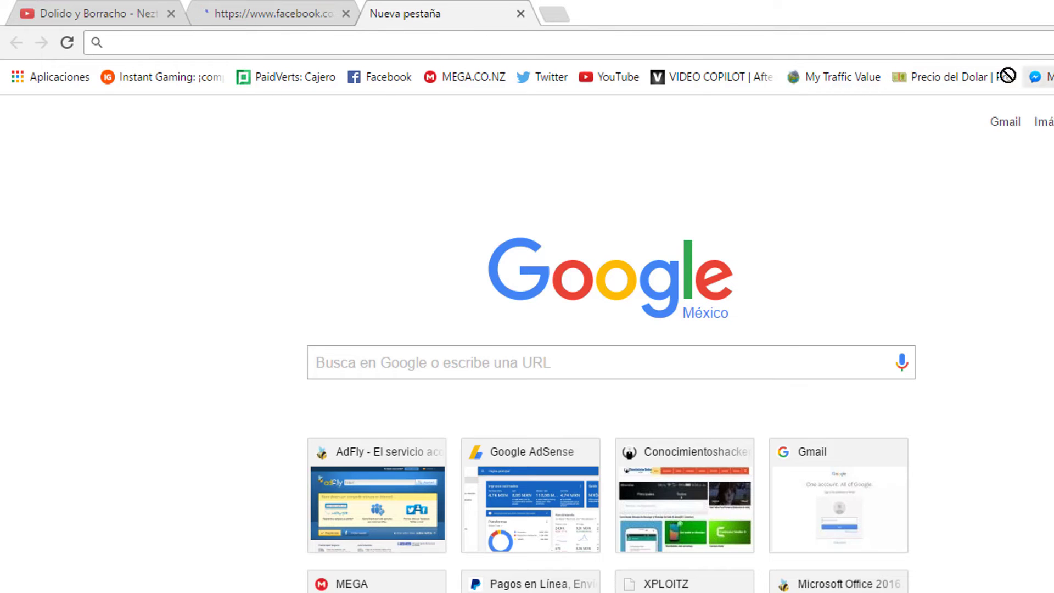
pyautogui.click(548, 13)
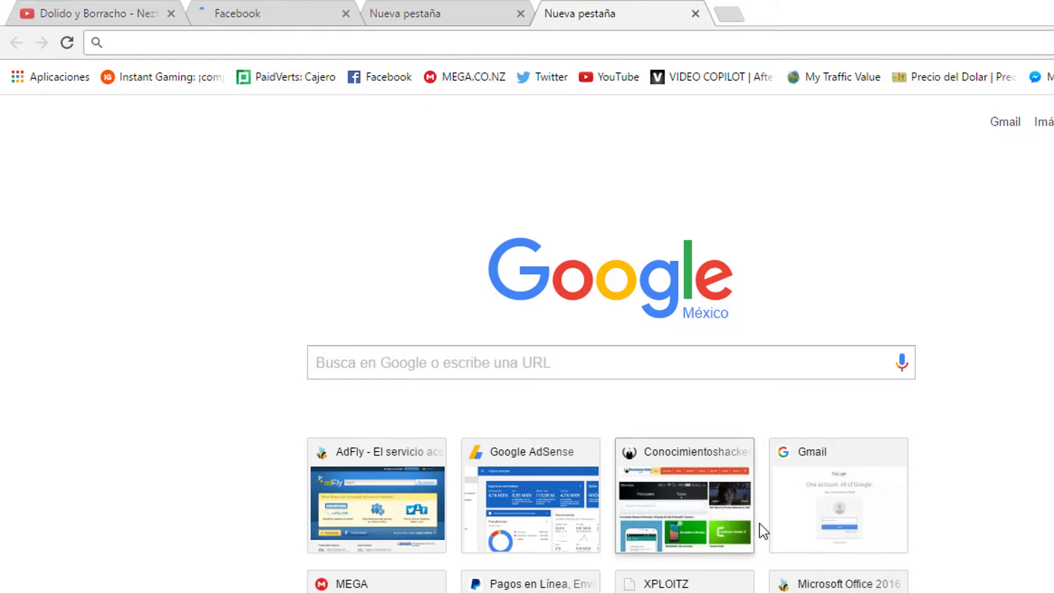
pyautogui.click(686, 510)
# Step: Return to the YouTube video and examine the process load in Task Manager with several browser tabs open
pyautogui.click(82, 7)
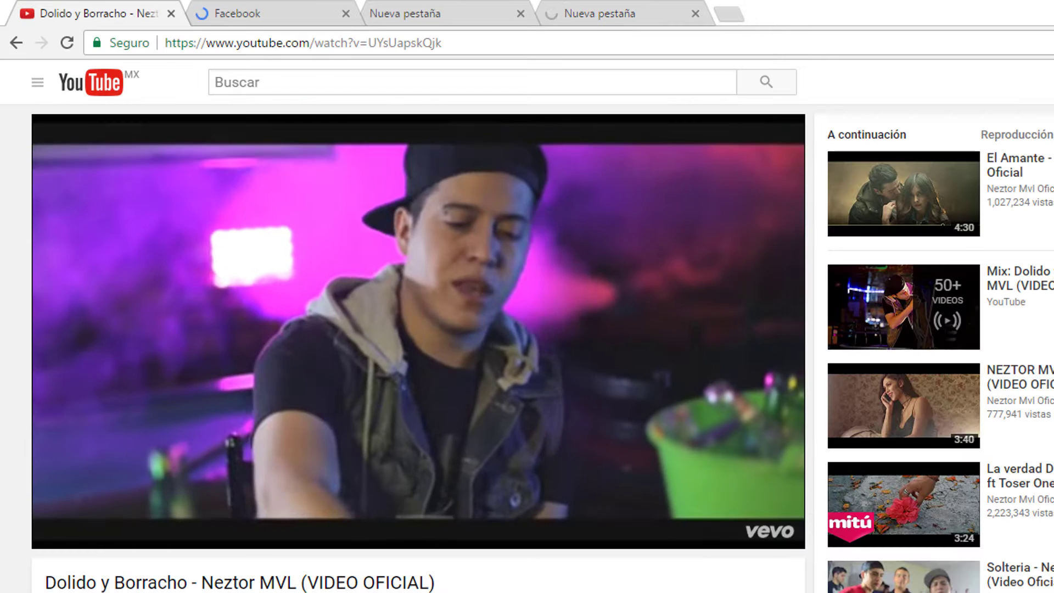
pyautogui.hotkey('ctrl', 'shift', 'Escape')
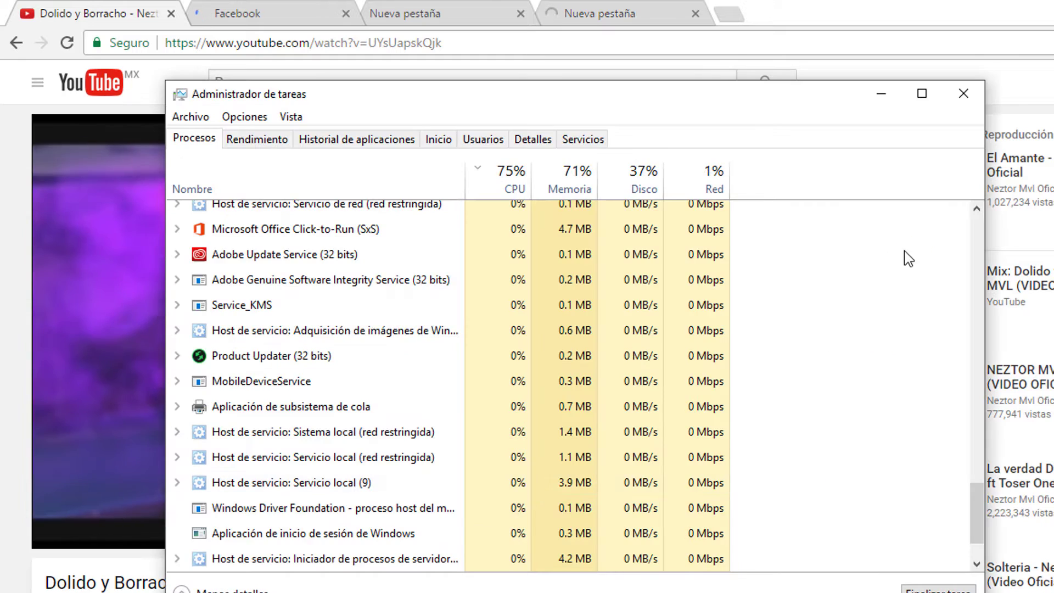
pyautogui.moveTo(976, 497); pyautogui.dragTo(994, 232)
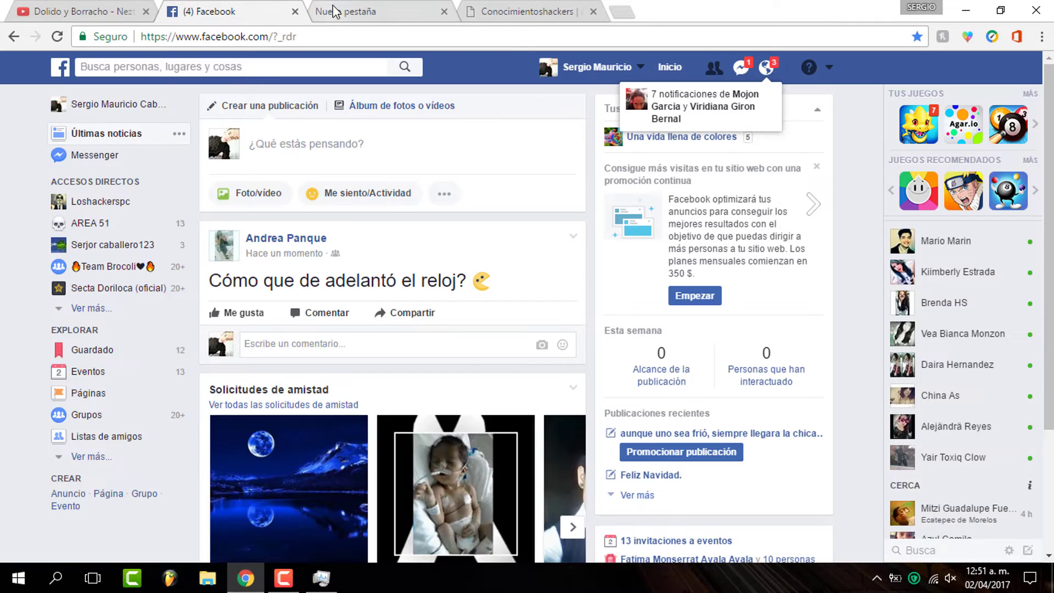
# Step: Close the Facebook, Conocimientoshackers and YouTube tabs, leaving only one blank new tab in the browser
pyautogui.click(296, 12)
pyautogui.click(297, 12)
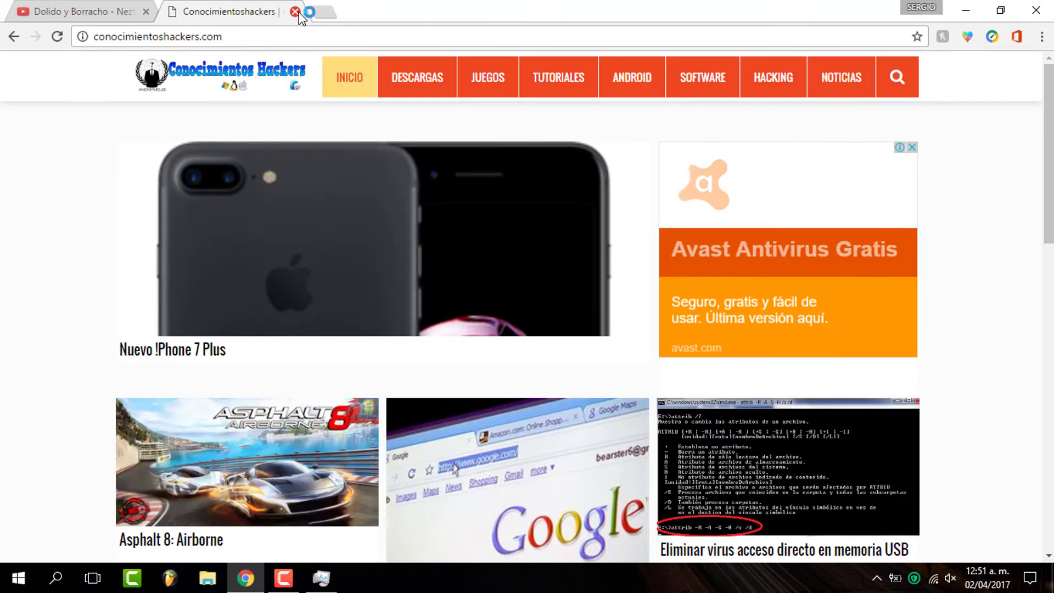
pyautogui.click(316, 12)
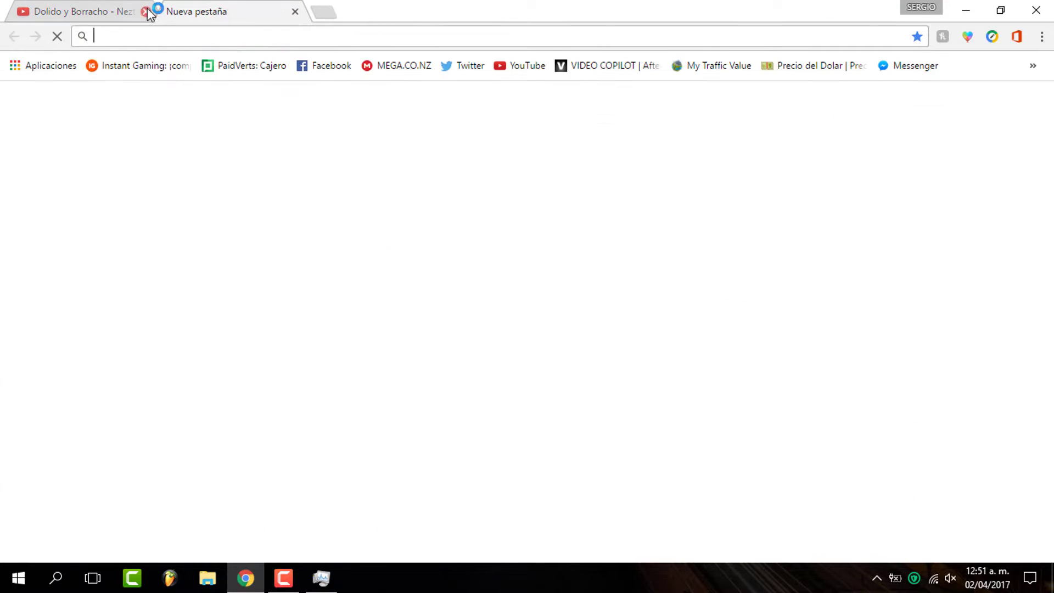
pyautogui.click(145, 12)
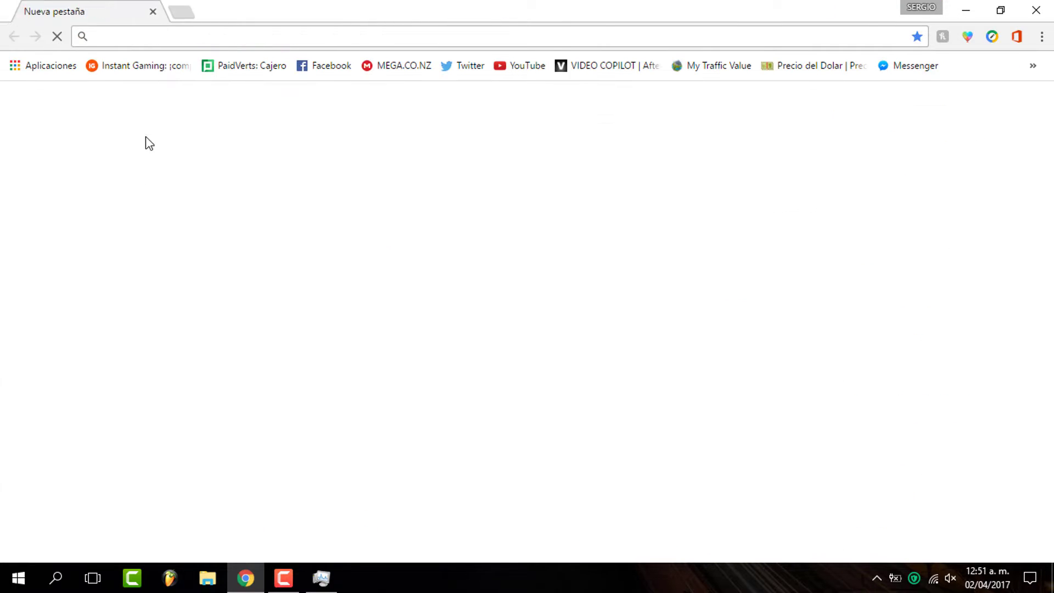
# Step: Run %temp% and delete all contents of the Temp folder, skipping the CamRec0 folder in use, and close the window
pyautogui.press('super+r')
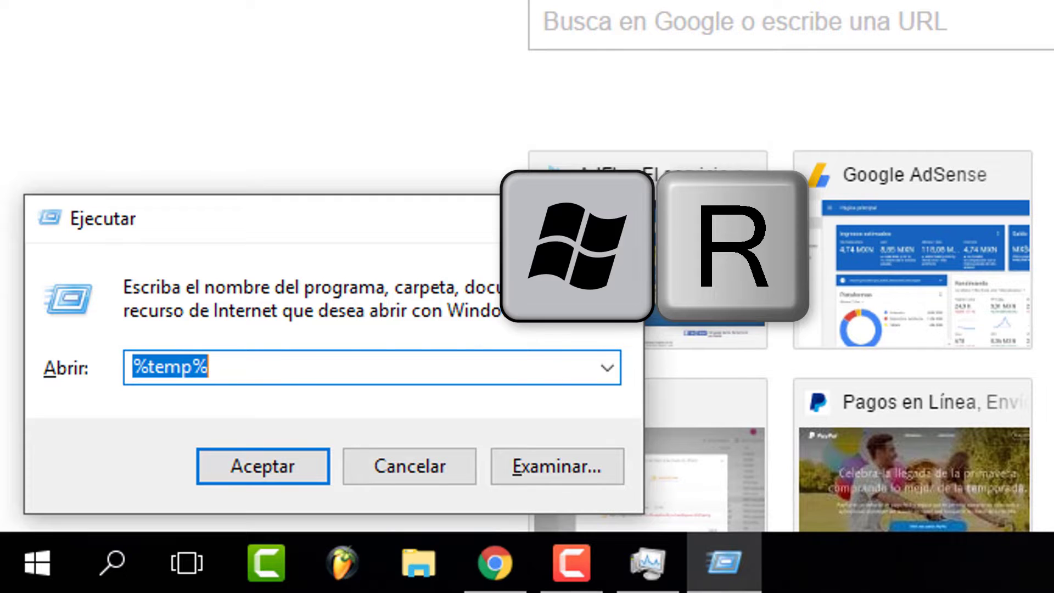
pyautogui.press('Return')
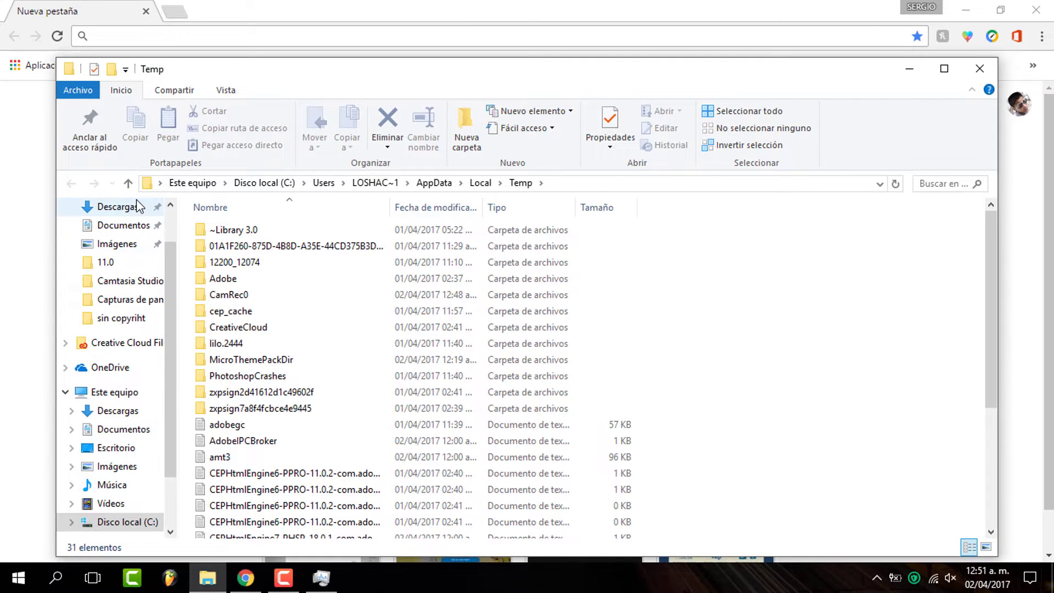
pyautogui.click(253, 263)
pyautogui.hotkey('ctrl', 'a')
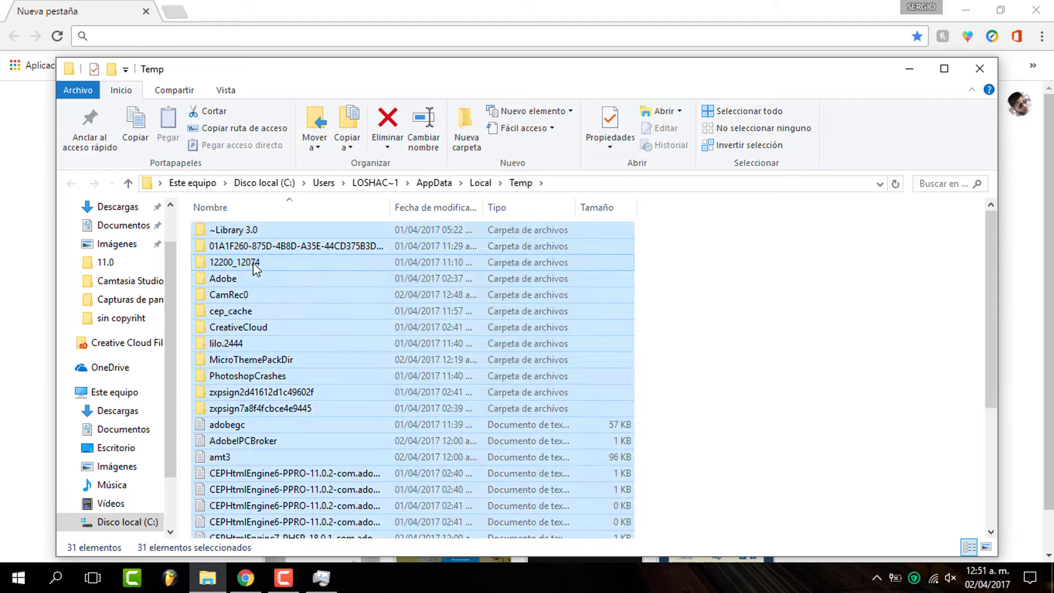
pyautogui.press('Delete')
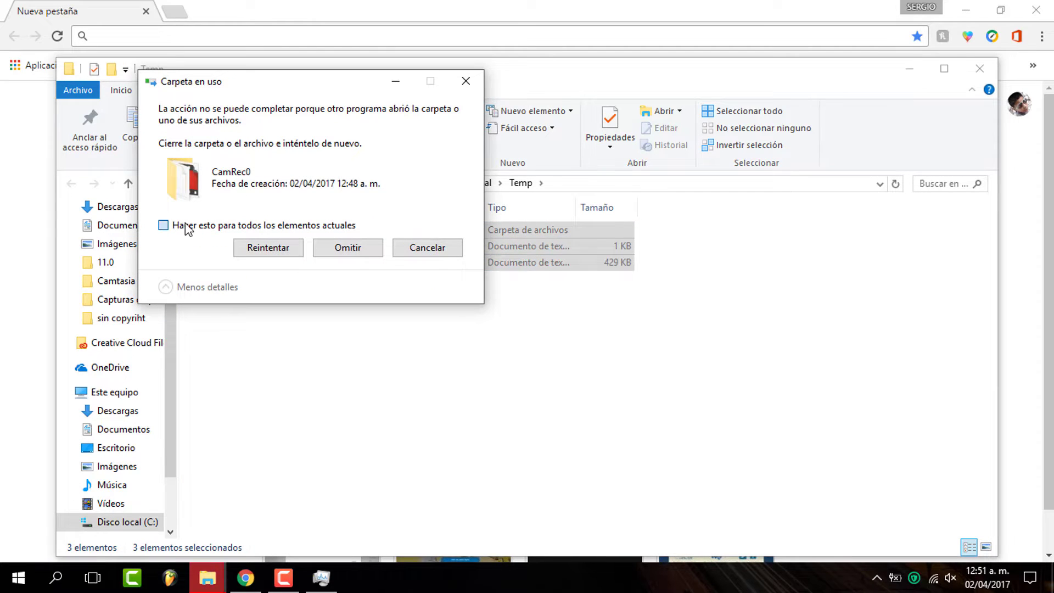
pyautogui.click(356, 248)
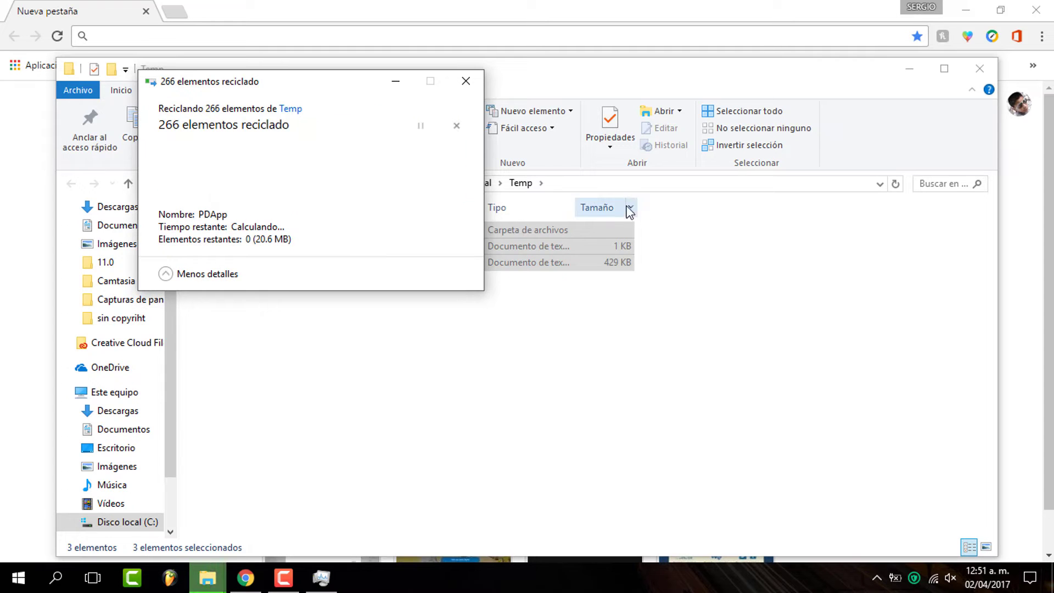
pyautogui.click(985, 70)
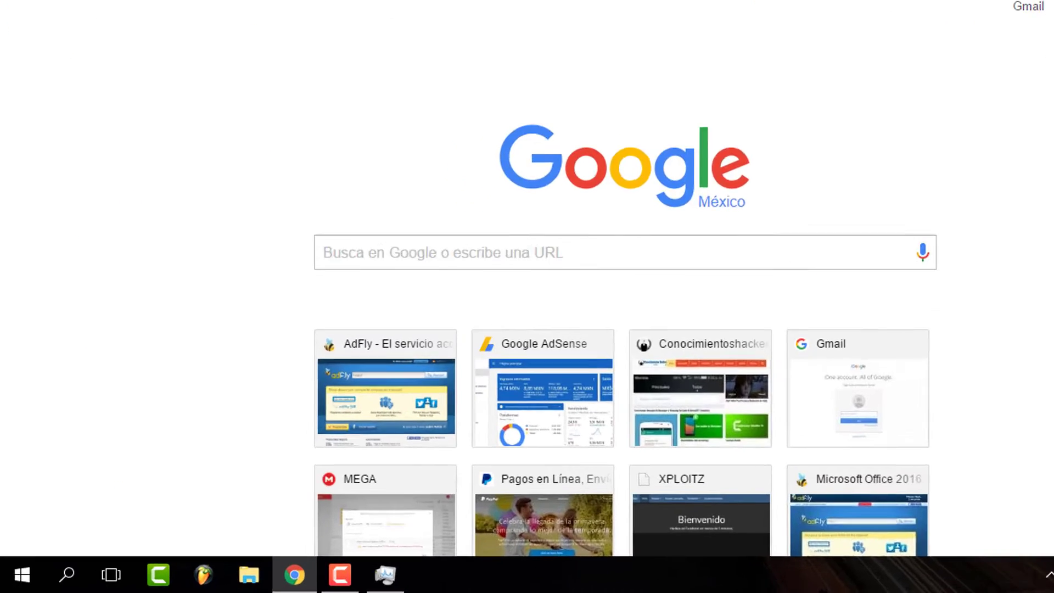
# Step: Run temp to open the Temp folder inside the Windows directory
pyautogui.press('super+r')
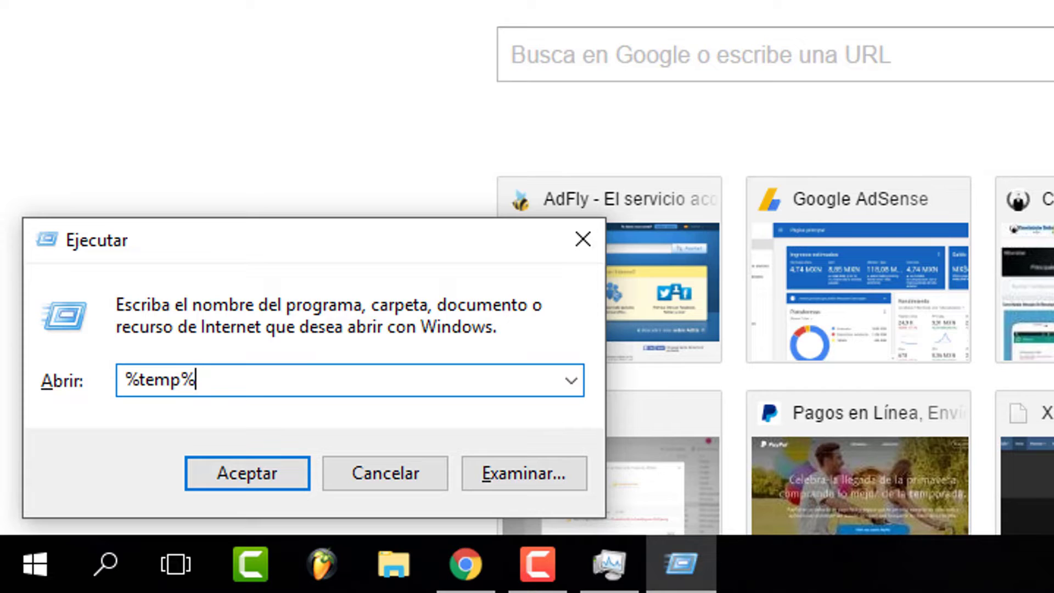
pyautogui.press('BackSpace')
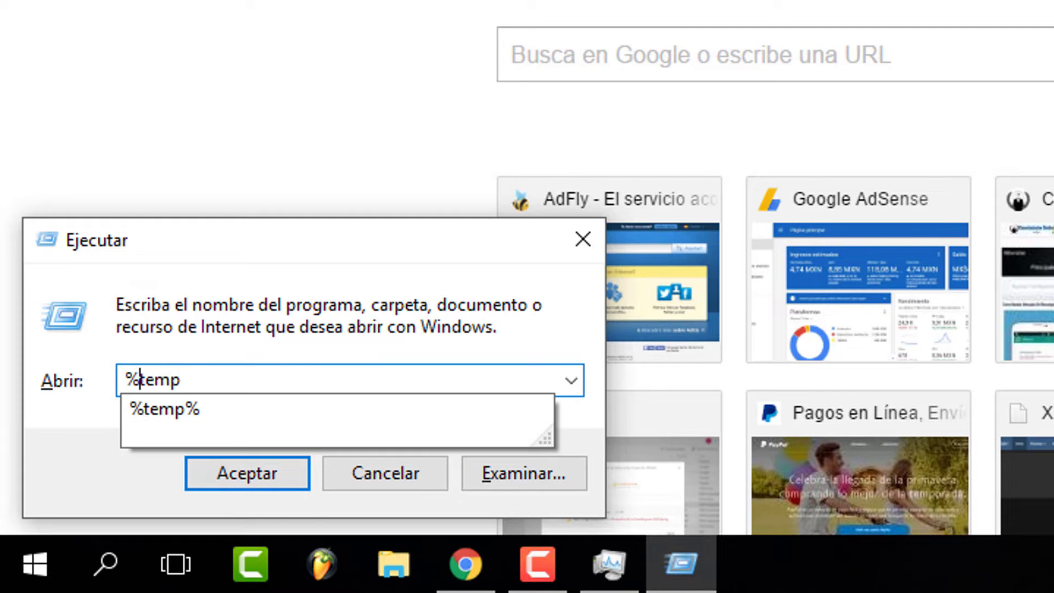
pyautogui.press('BackSpace')
pyautogui.press('Return')
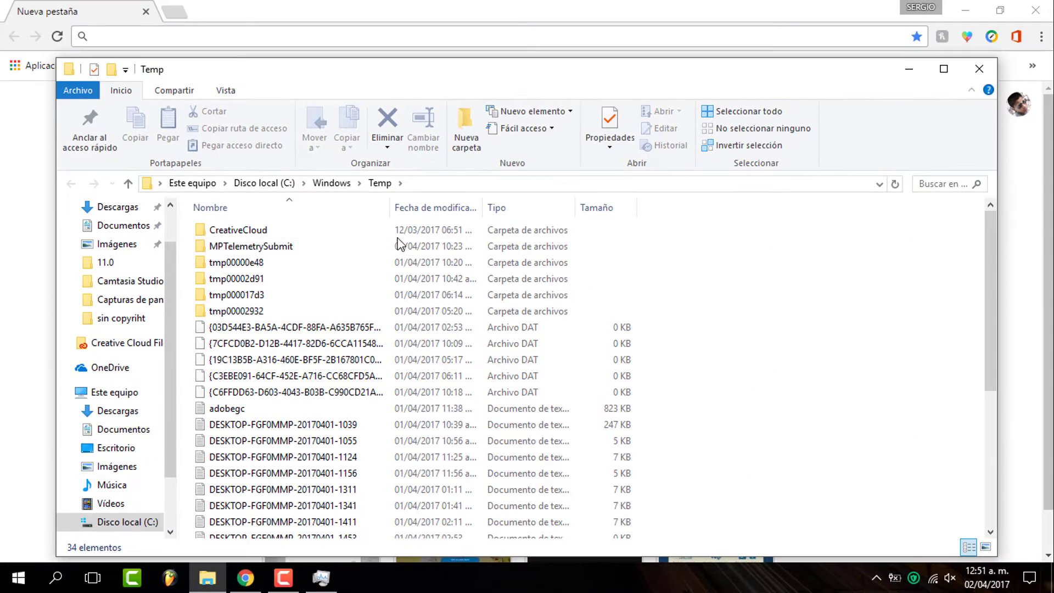
# Step: Delete all contents of the Windows Temp folder, skipping items in use and continuing with administrator permissions for the protected ones
pyautogui.click(401, 296)
pyautogui.hotkey('ctrl', 'a')
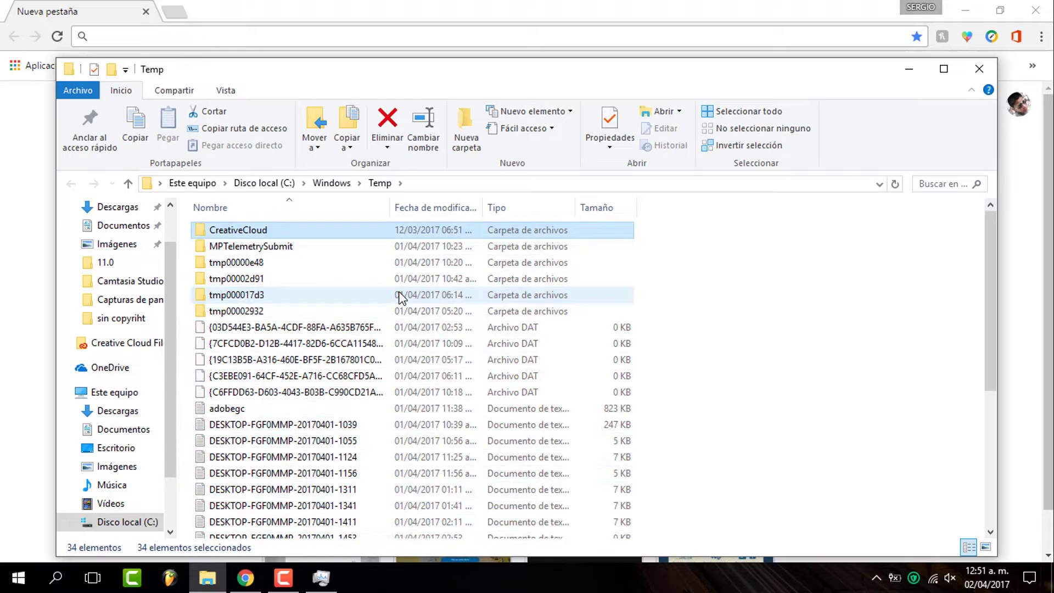
pyautogui.hotkey('ctrl', 'a')
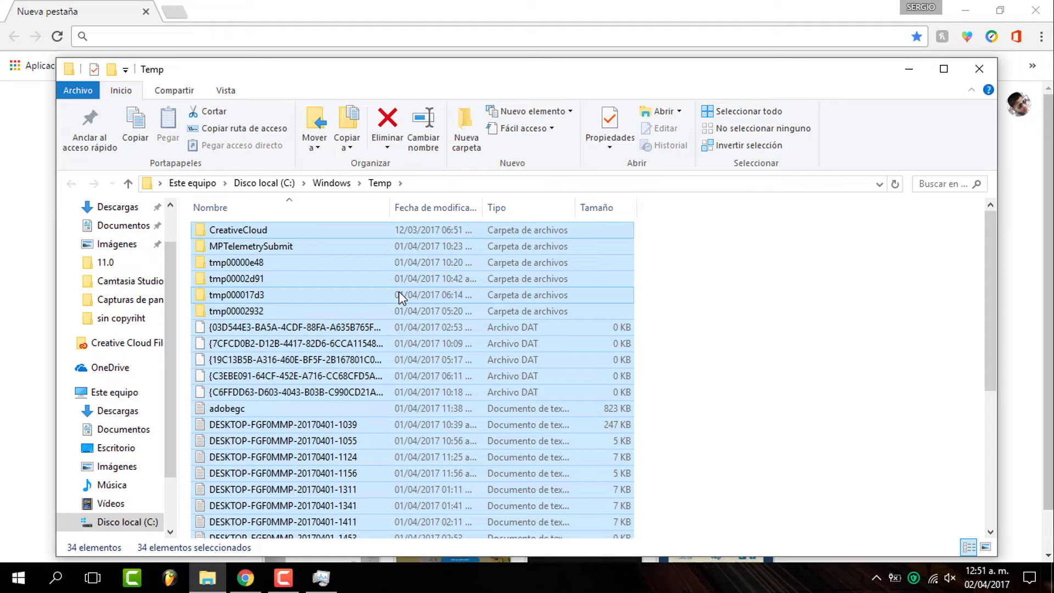
pyautogui.press('Delete')
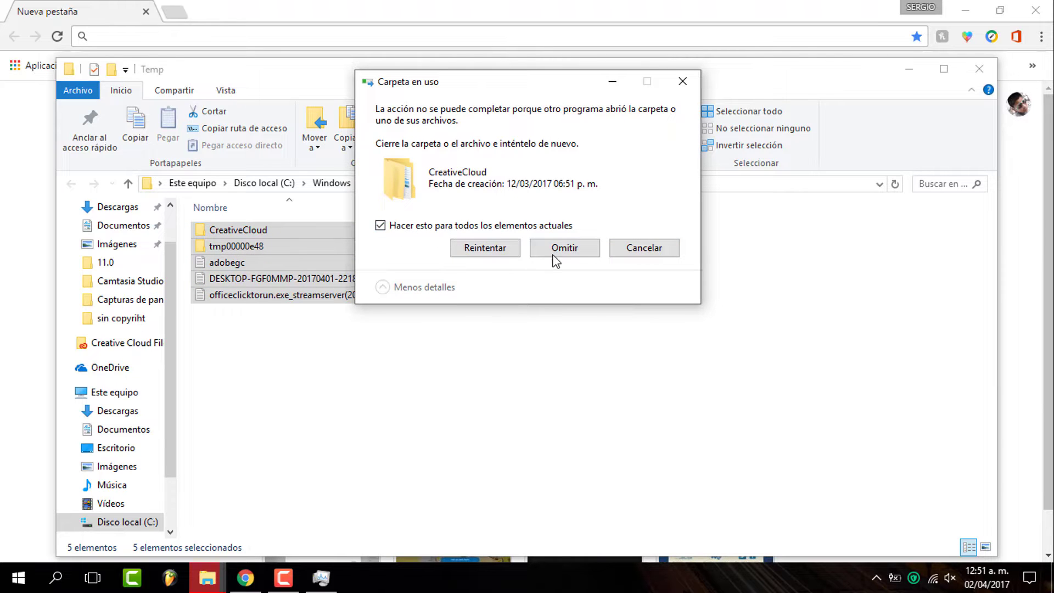
pyautogui.click(572, 257)
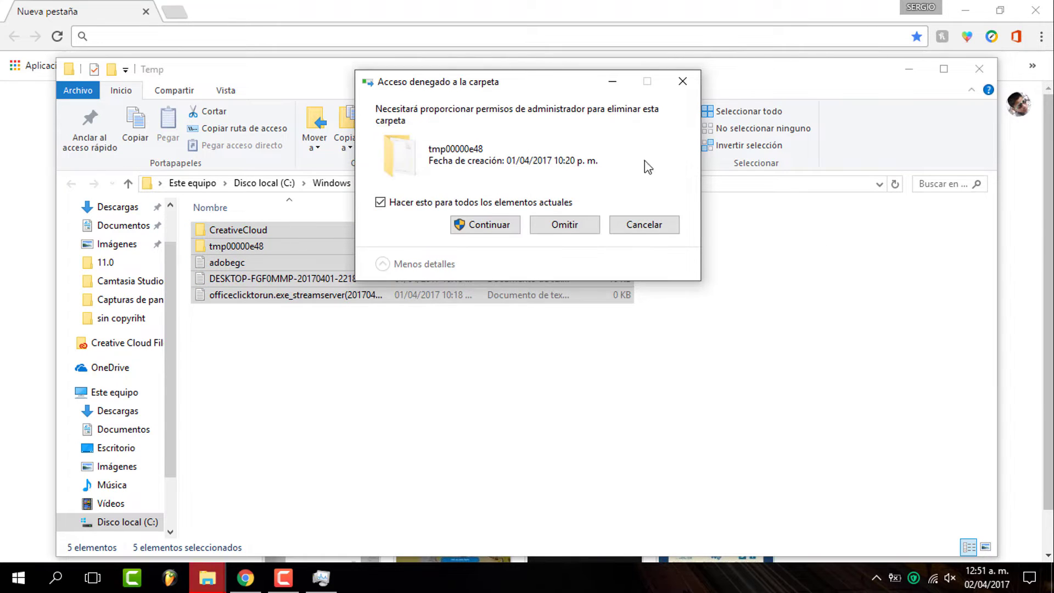
pyautogui.click(485, 225)
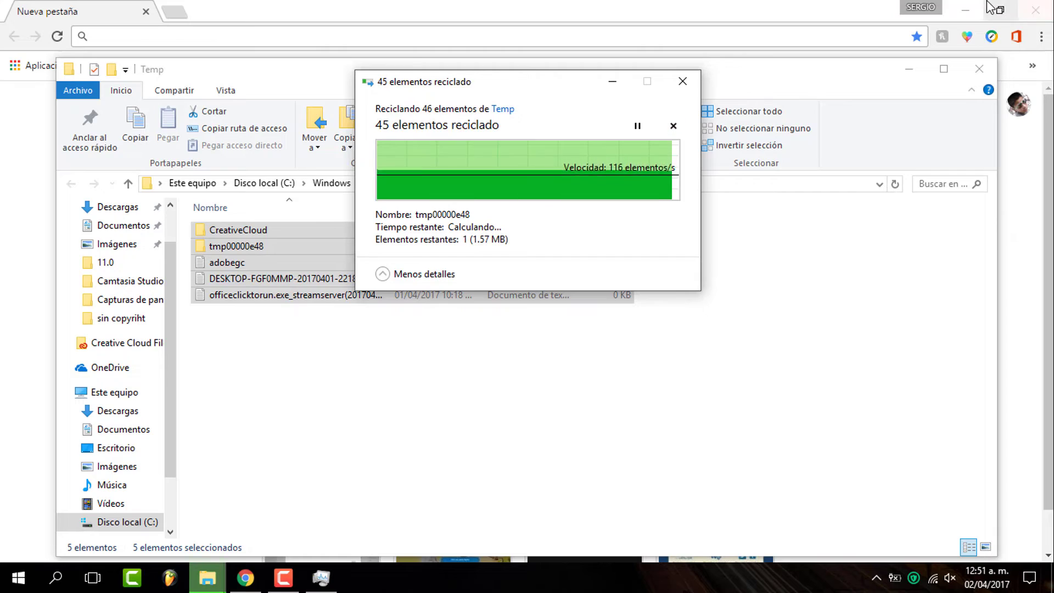
# Step: Cancel the deletion of the protected tmp00000e48 folder and clear the desktop, minimizing the browser and closing the Temp folder and Task Manager
pyautogui.click(948, 7)
pyautogui.click(964, 9)
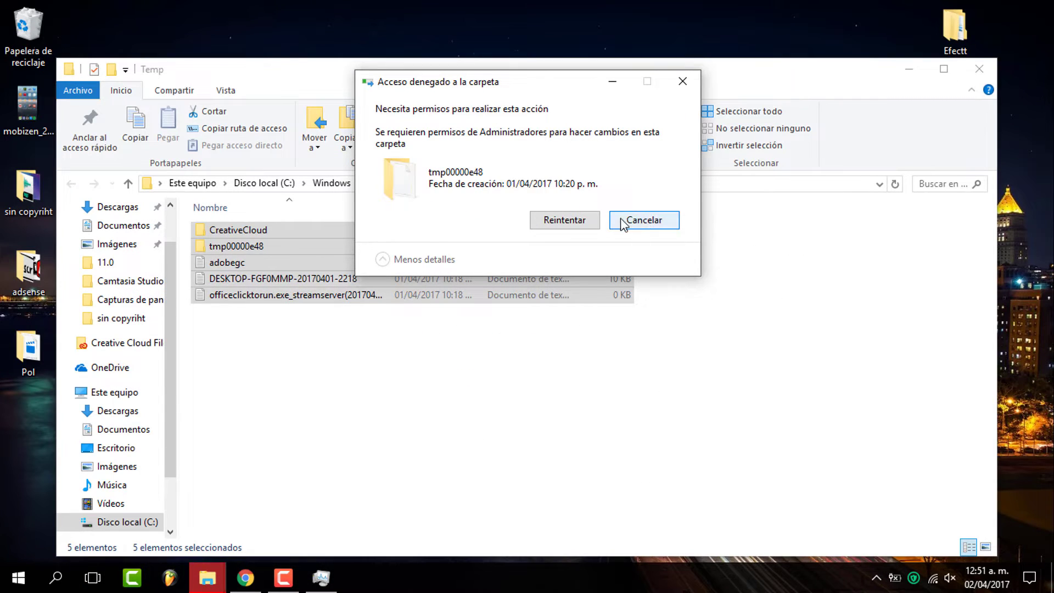
pyautogui.click(643, 220)
pyautogui.click(979, 68)
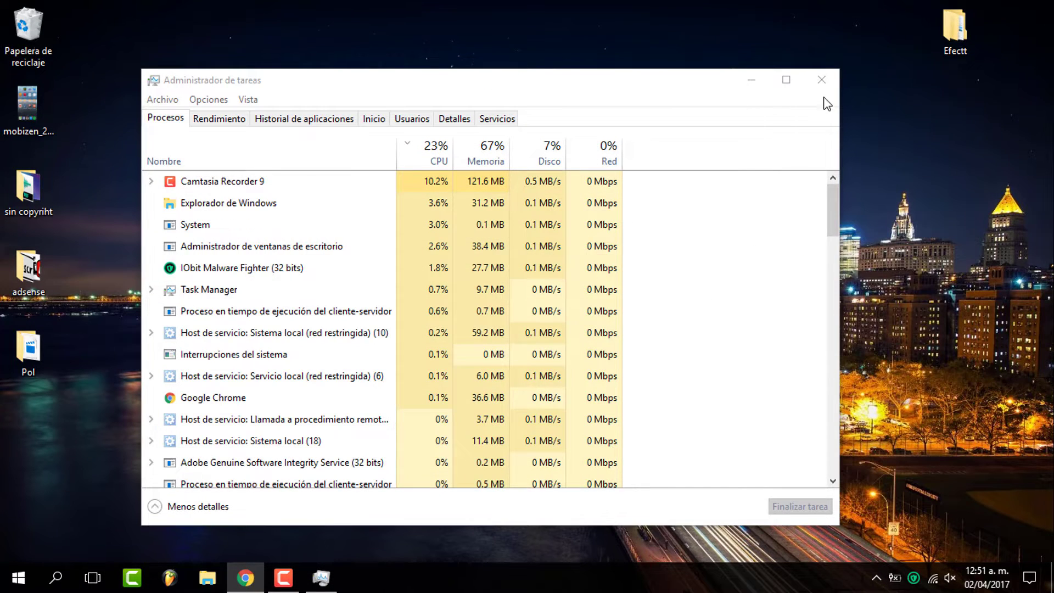
pyautogui.click(821, 79)
# Step: Empty the Recycle Bin on the desktop, permanently deleting its items
pyautogui.click(51, 42)
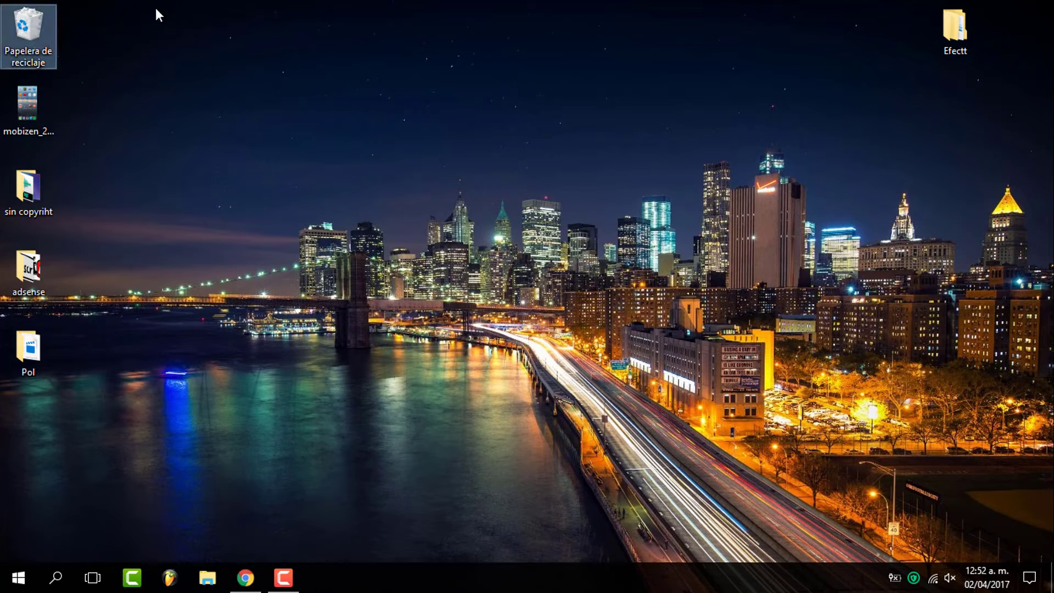
pyautogui.rightClick(28, 35)
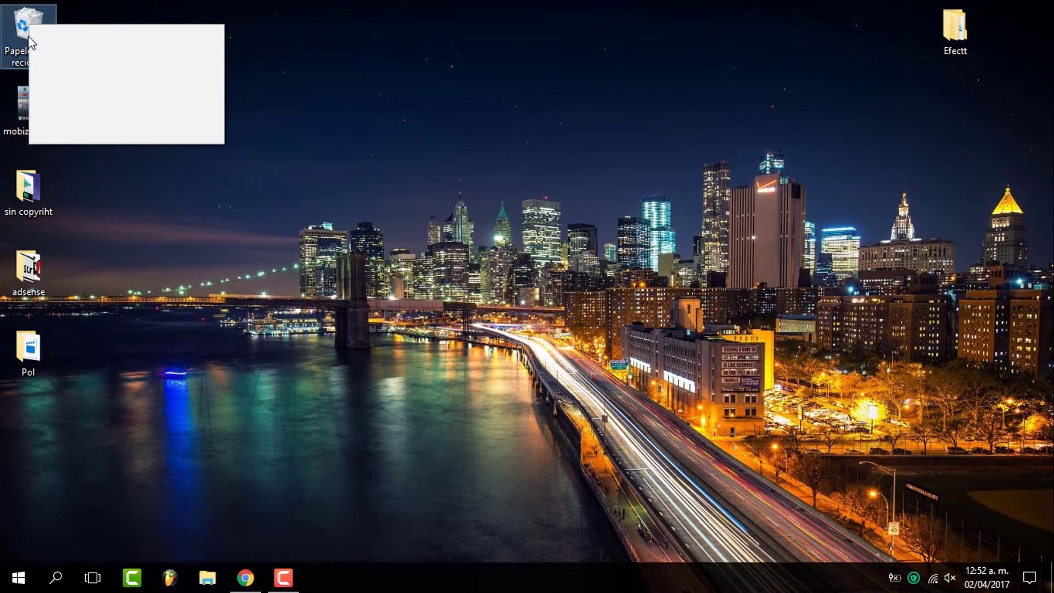
pyautogui.click(71, 48)
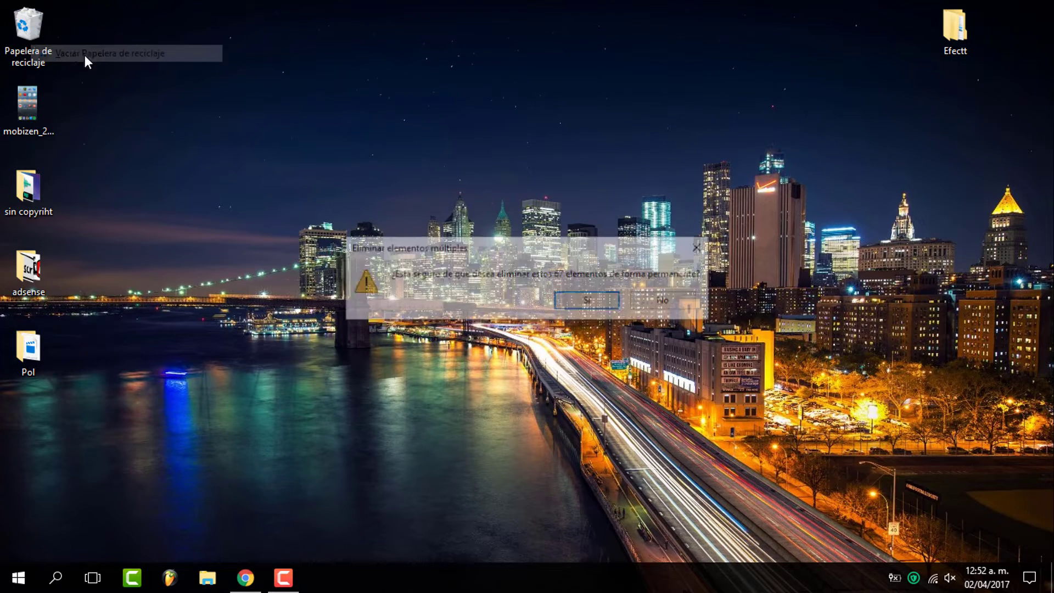
pyautogui.click(584, 301)
# Step: Go from Este equipo's system properties to Sistema y seguridad in Control Panel and open the event logs under Herramientas administrativas
pyautogui.click(207, 577)
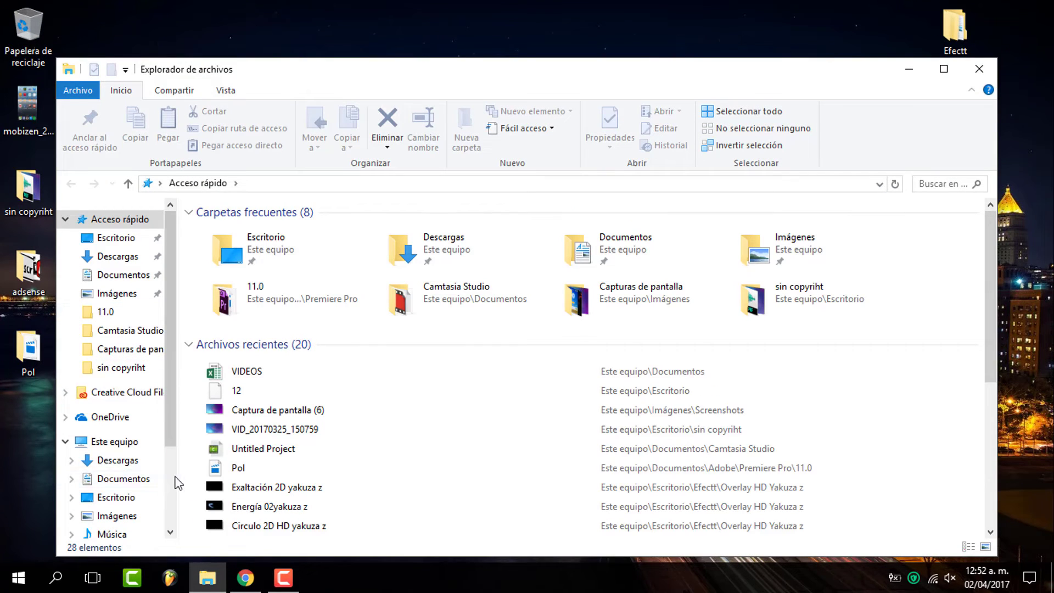
pyautogui.click(127, 441)
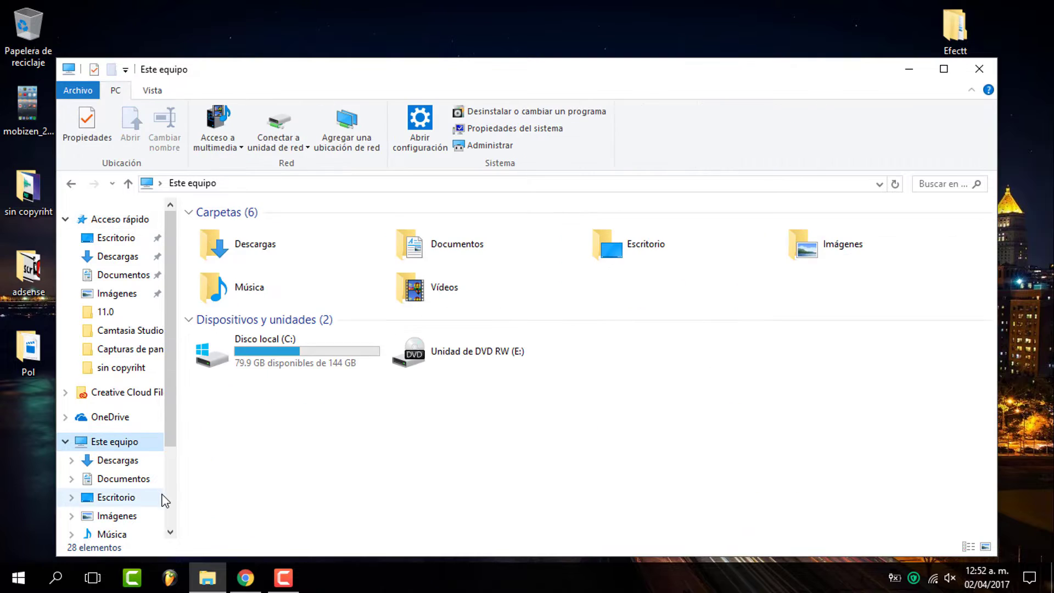
pyautogui.click(473, 130)
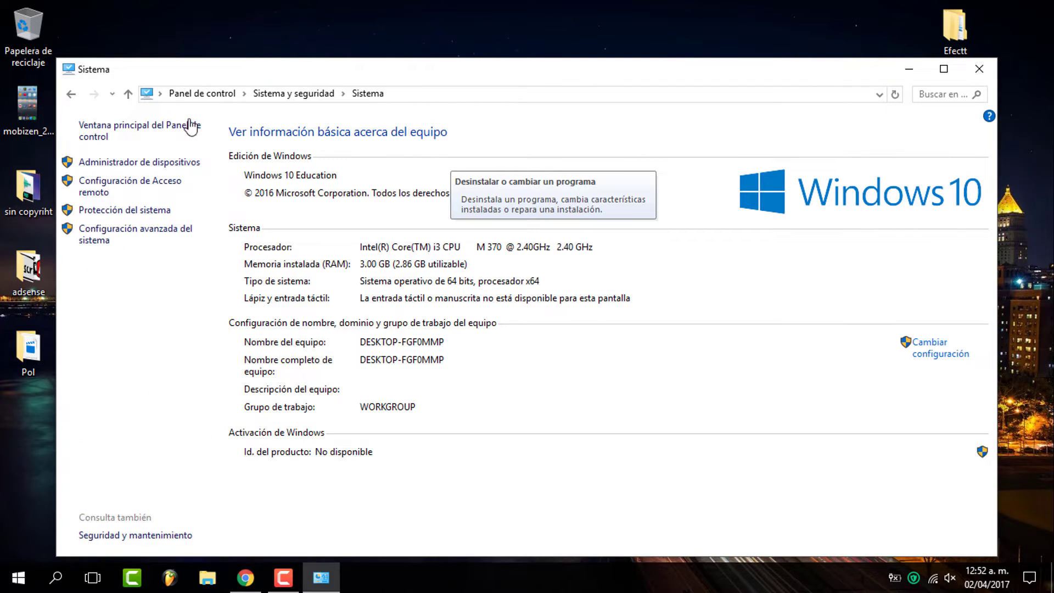
pyautogui.click(221, 96)
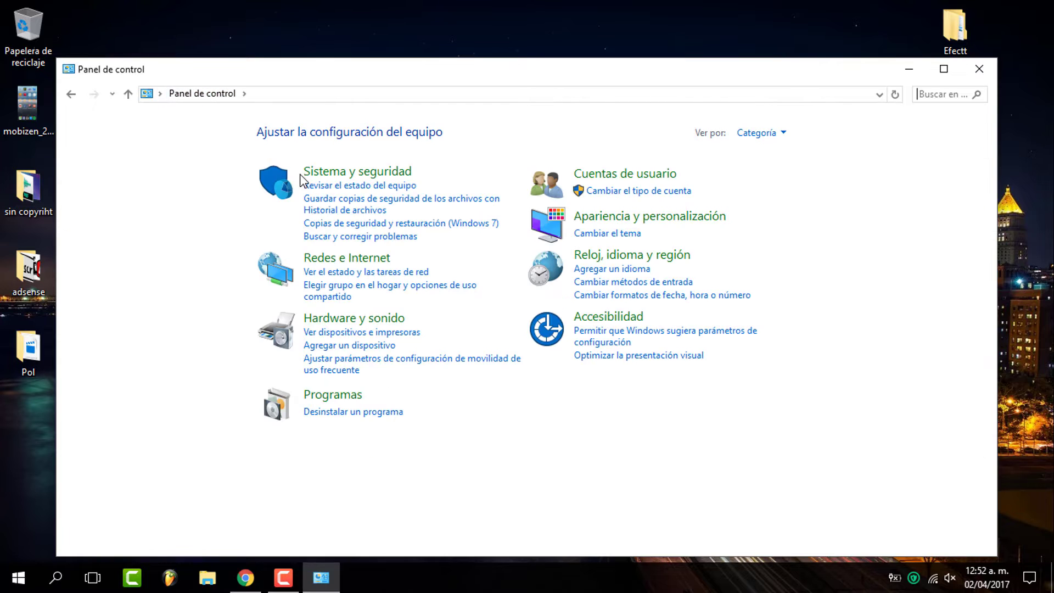
pyautogui.click(281, 191)
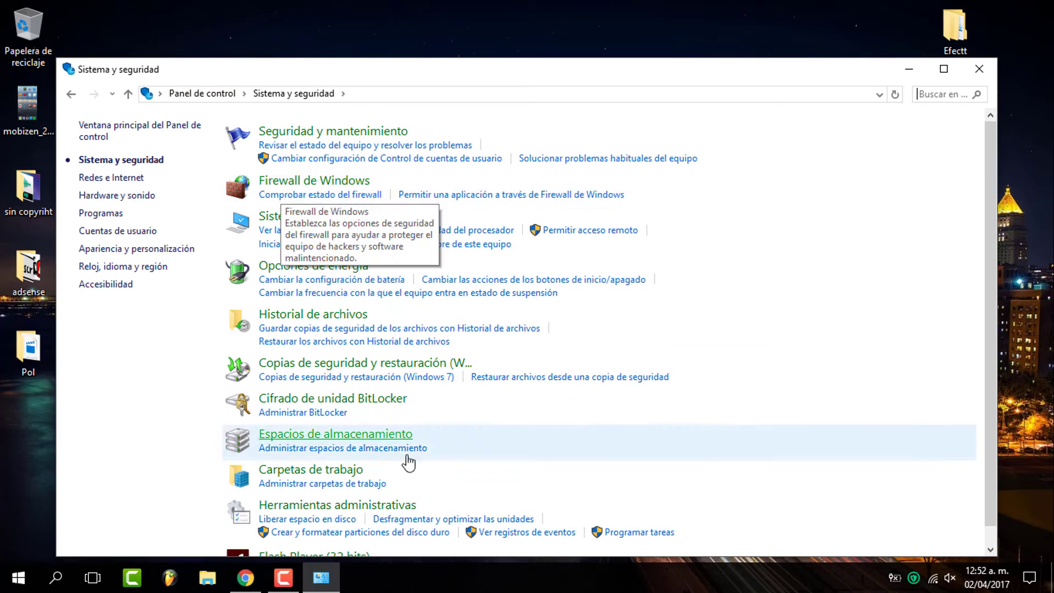
pyautogui.scroll(-1, 990, 386)
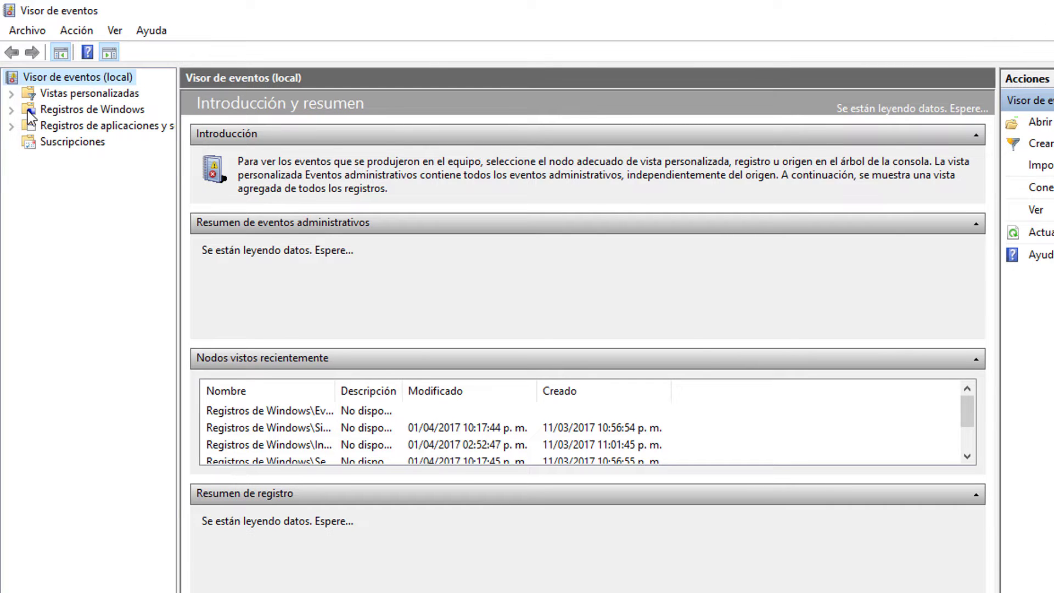
# Step: Expand Registros de Windows in the Event Viewer and view the Aplicación, Seguridad and Instalación logs
pyautogui.click(11, 110)
pyautogui.click(81, 142)
pyautogui.click(80, 125)
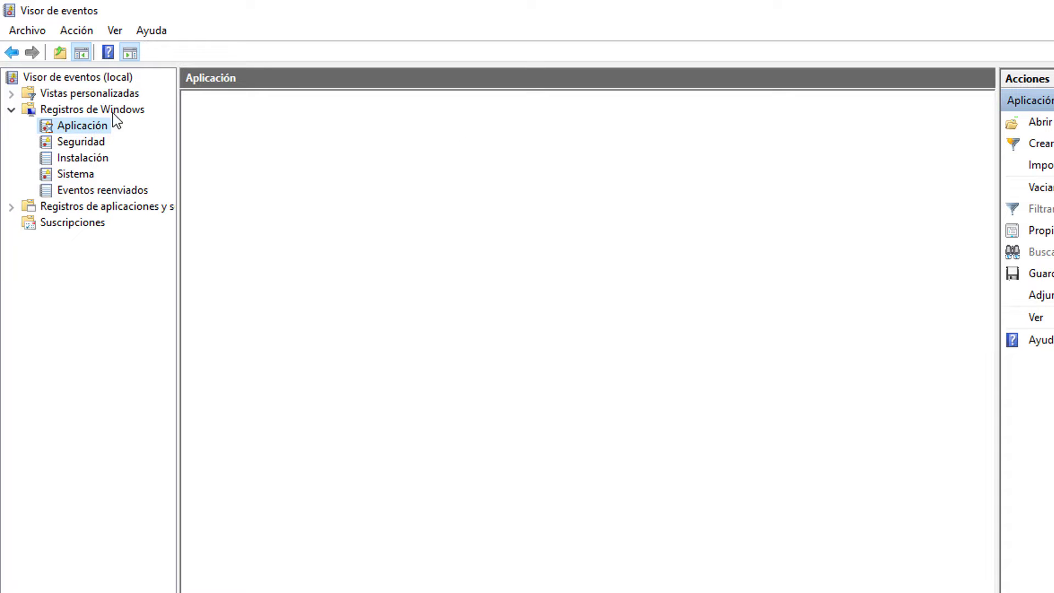
pyautogui.click(76, 114)
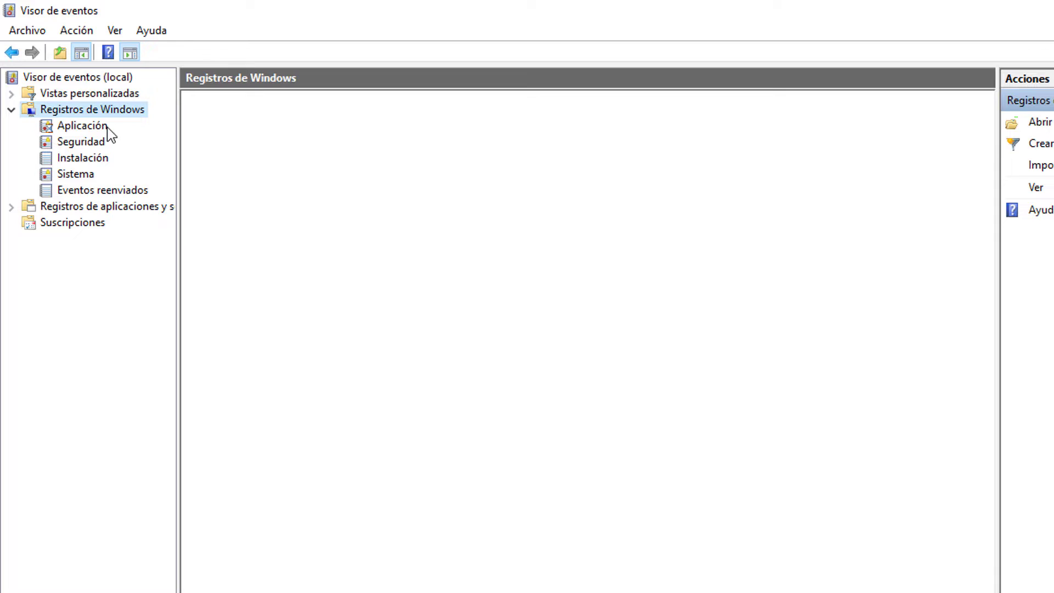
pyautogui.click(82, 126)
pyautogui.click(68, 144)
pyautogui.click(84, 158)
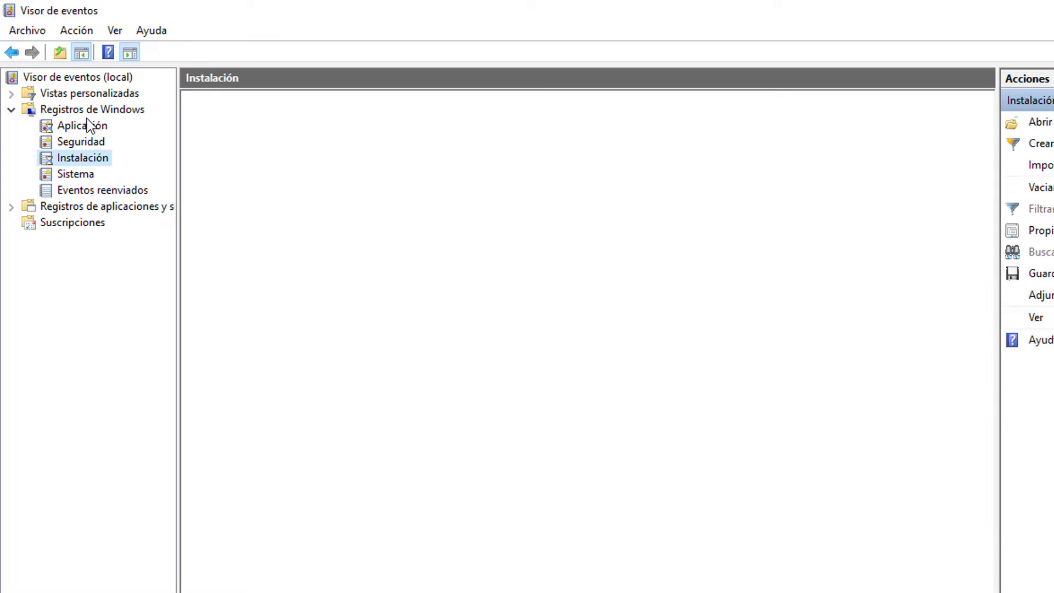
pyautogui.press('Left')
pyautogui.click(102, 131)
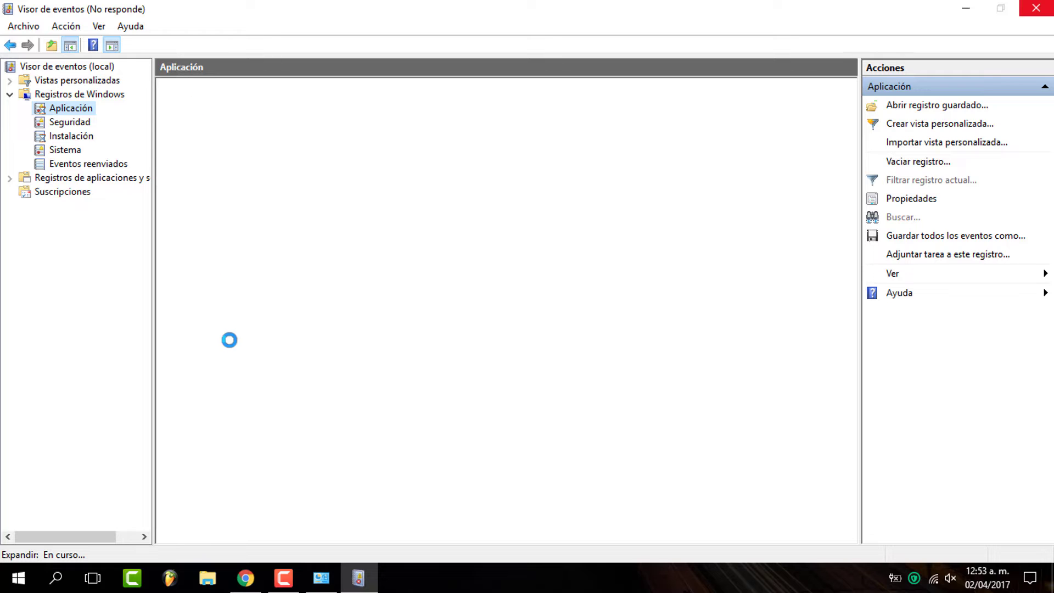
# Step: Switch to Chrome and open the Extensiones page in its settings
pyautogui.click(246, 577)
pyautogui.click(1041, 37)
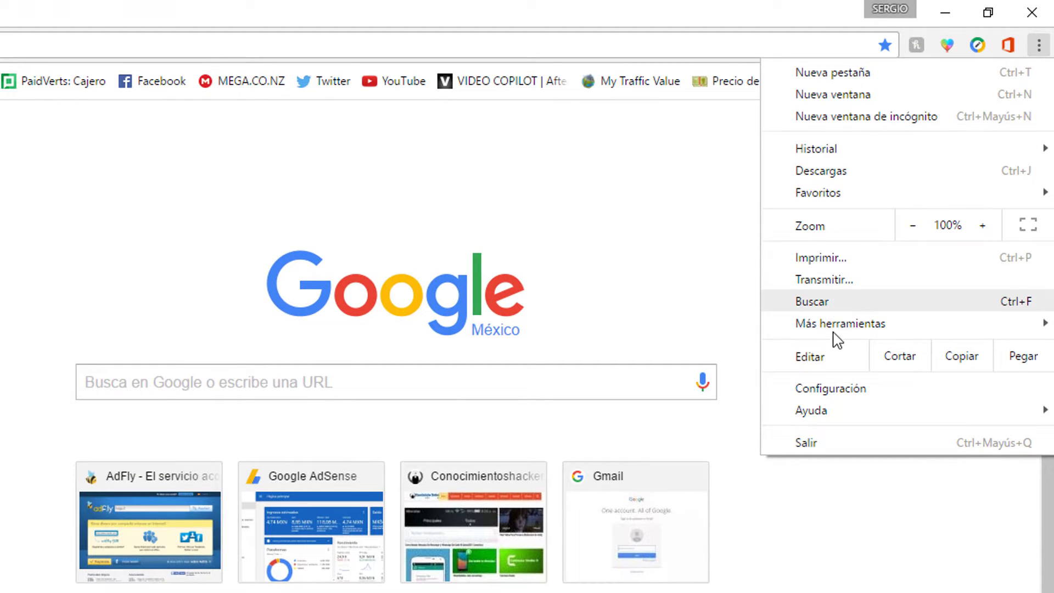
pyautogui.click(828, 388)
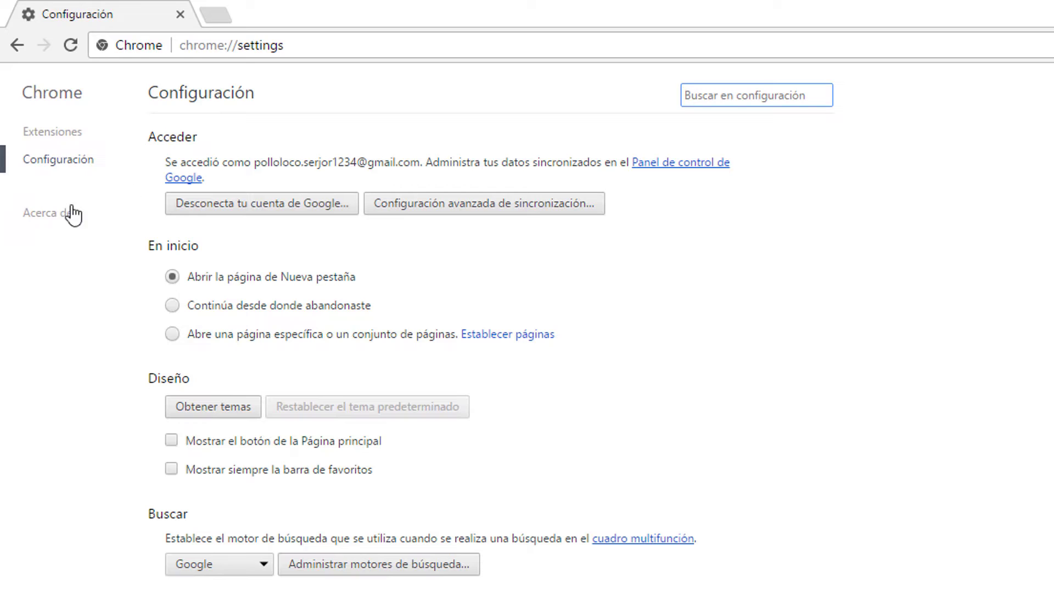
pyautogui.click(70, 134)
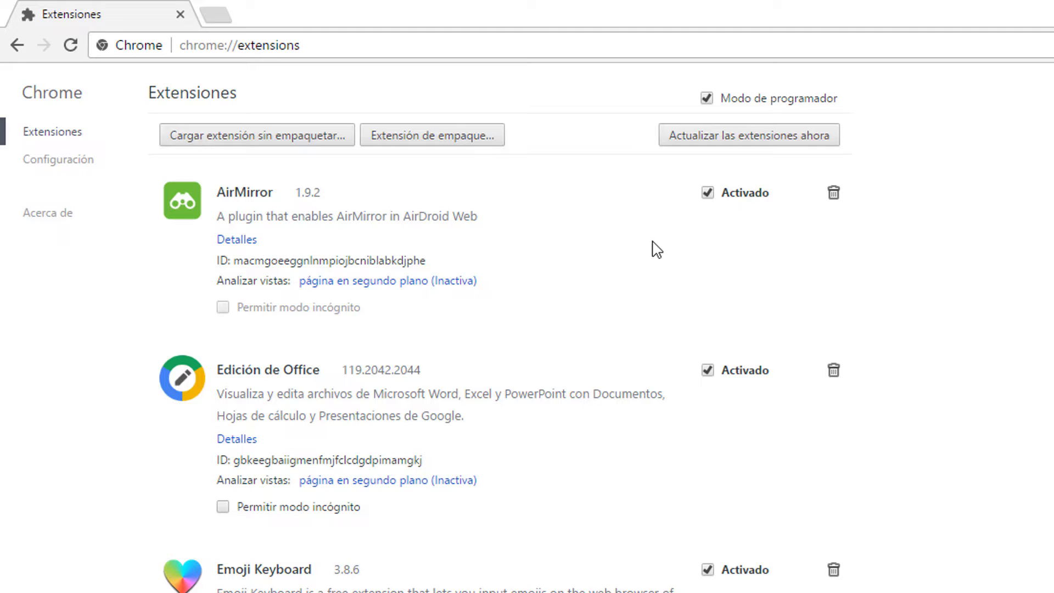
# Step: Remove the AirMirror and Office Online extensions from Chrome
pyautogui.click(833, 193)
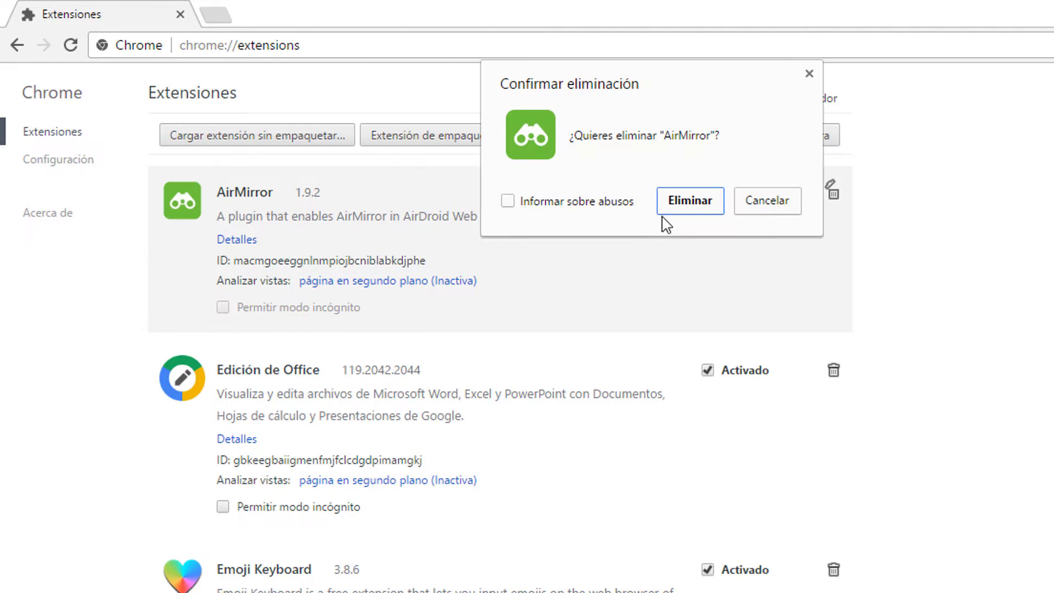
pyautogui.click(689, 201)
pyautogui.scroll(-2, 505, 351)
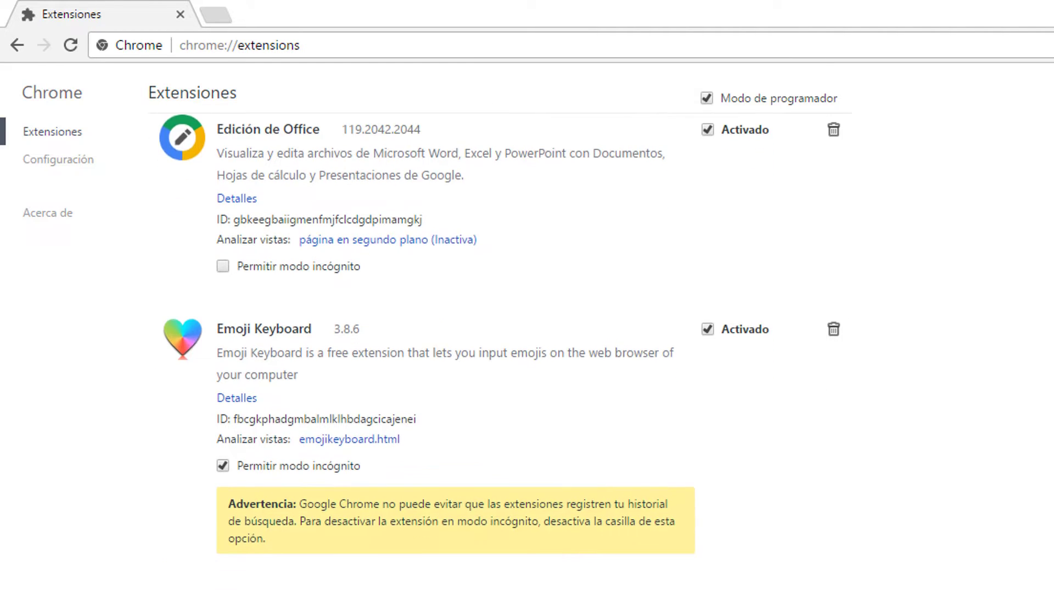
pyautogui.scroll(-7, 830, 528)
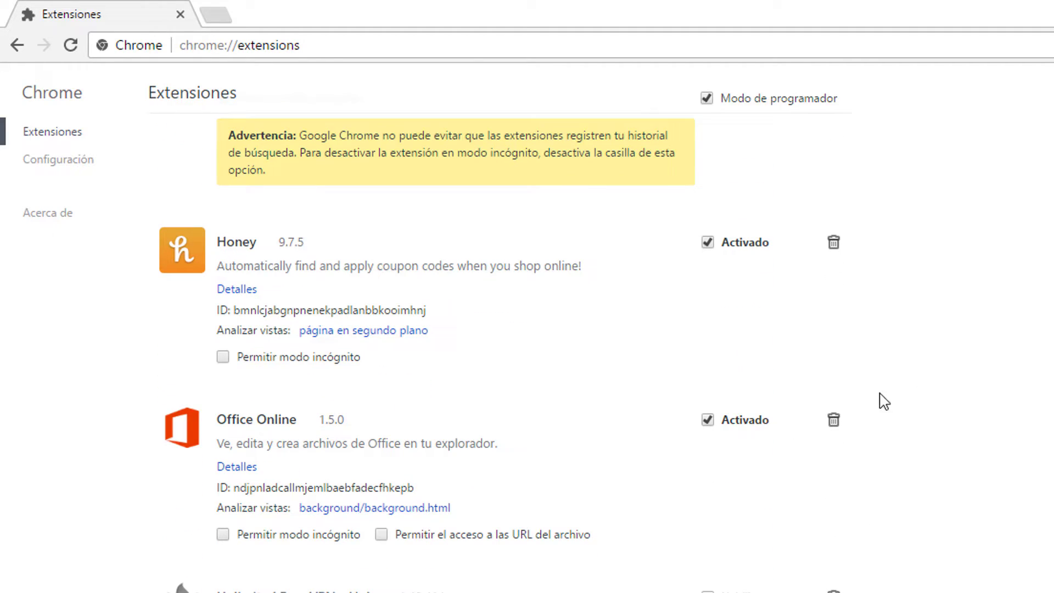
pyautogui.click(833, 419)
pyautogui.click(691, 202)
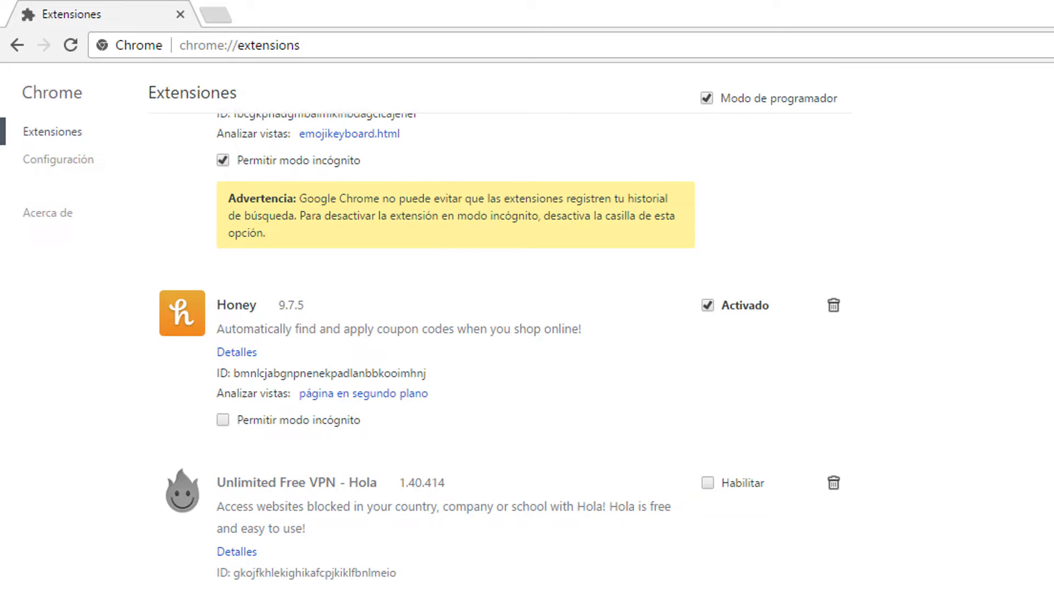
# Step: Remove the Edición de Office extension and look over the remaining extensions
pyautogui.scroll(5, 909, 210)
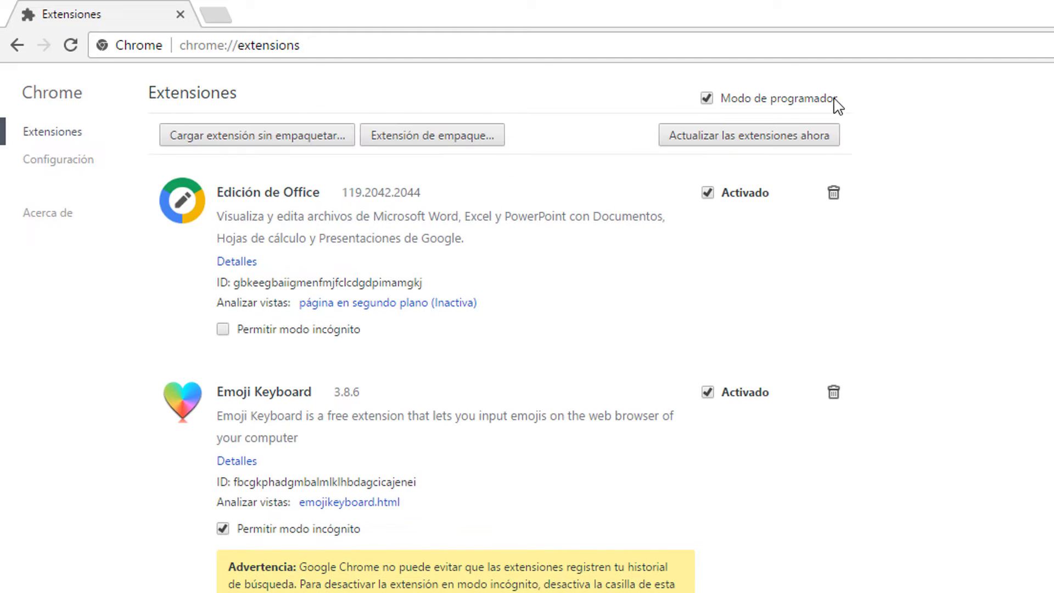
pyautogui.click(832, 193)
pyautogui.click(679, 203)
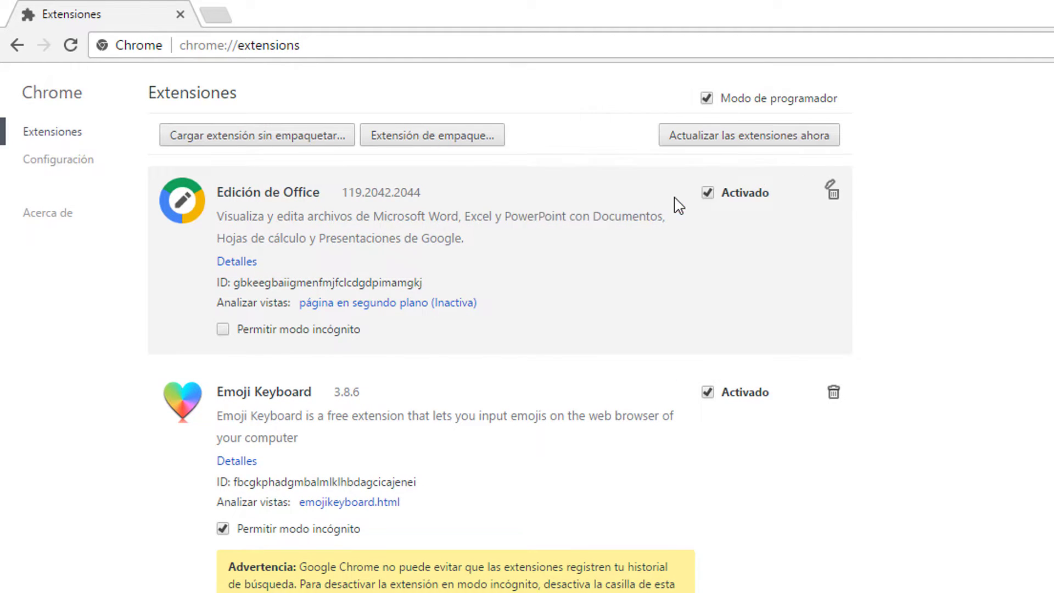
pyautogui.scroll(-3, 527, 329)
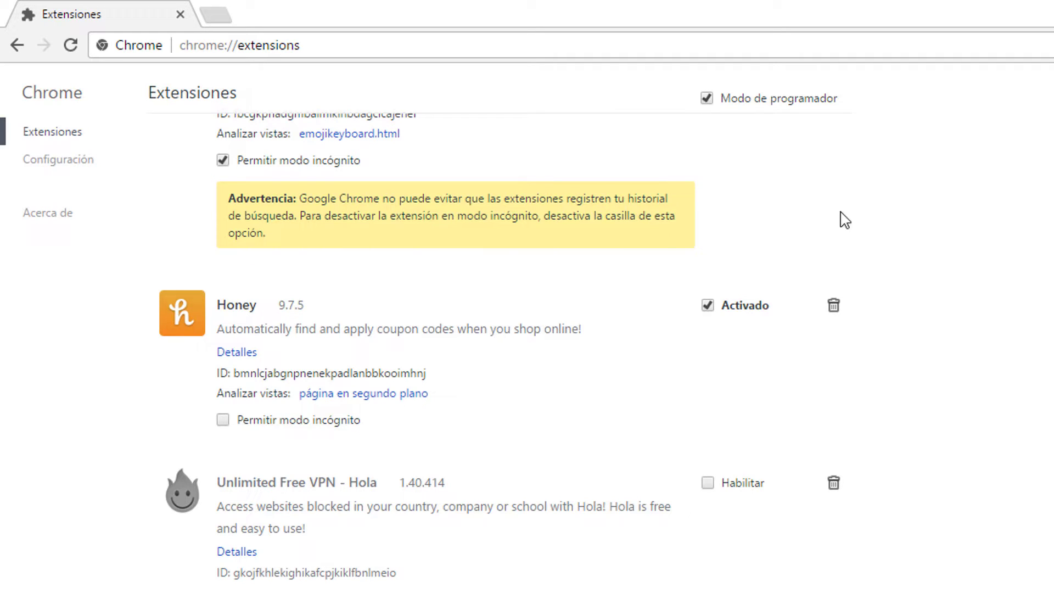
# Step: Show Chrome's advanced settings, look over the Privacidad section, and return to the Extensiones page
pyautogui.click(72, 161)
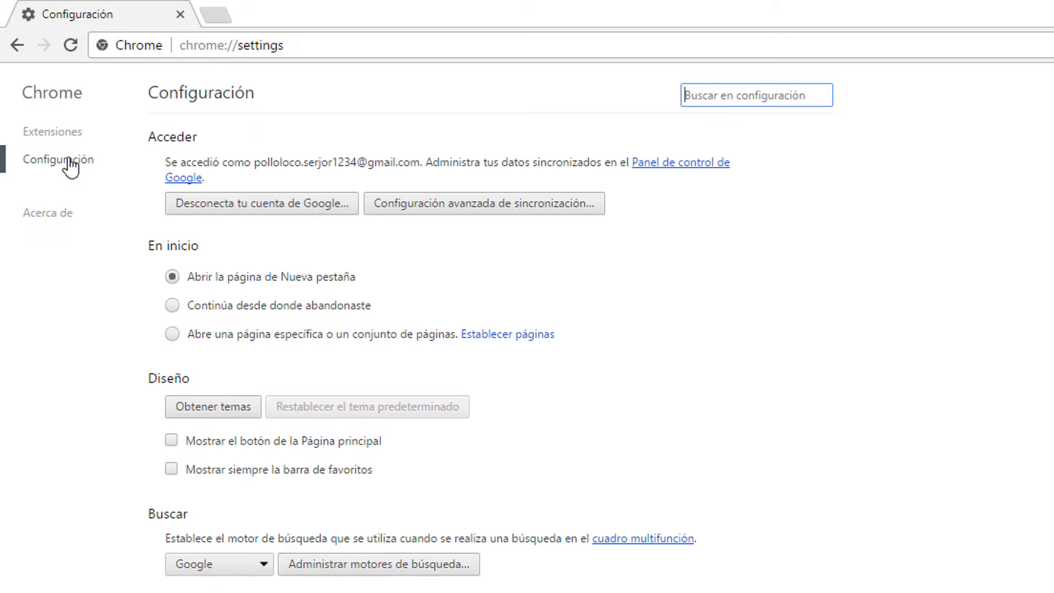
pyautogui.scroll(-5, 384, 329)
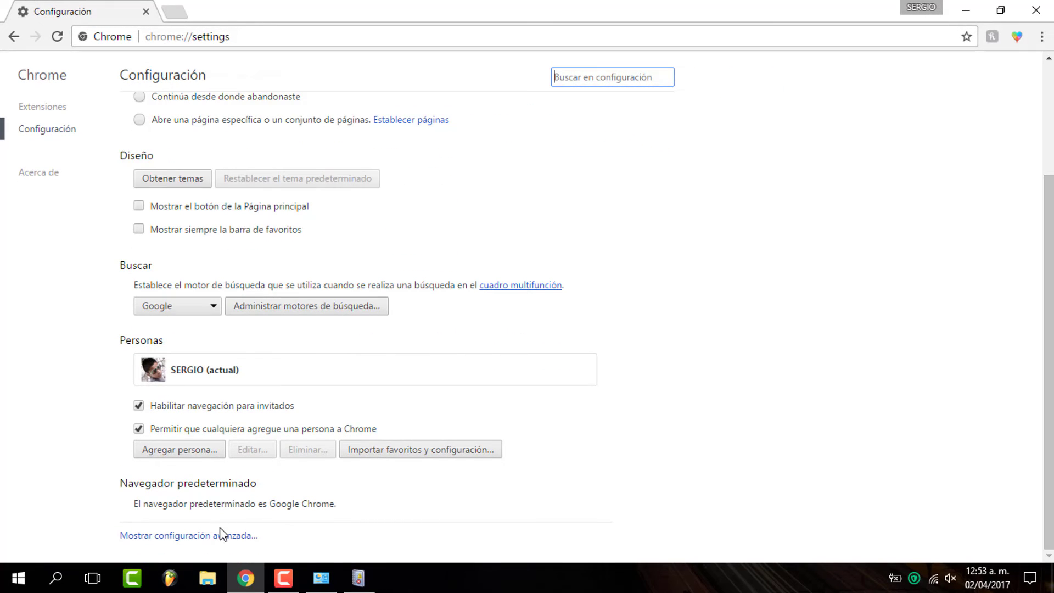
pyautogui.click(202, 535)
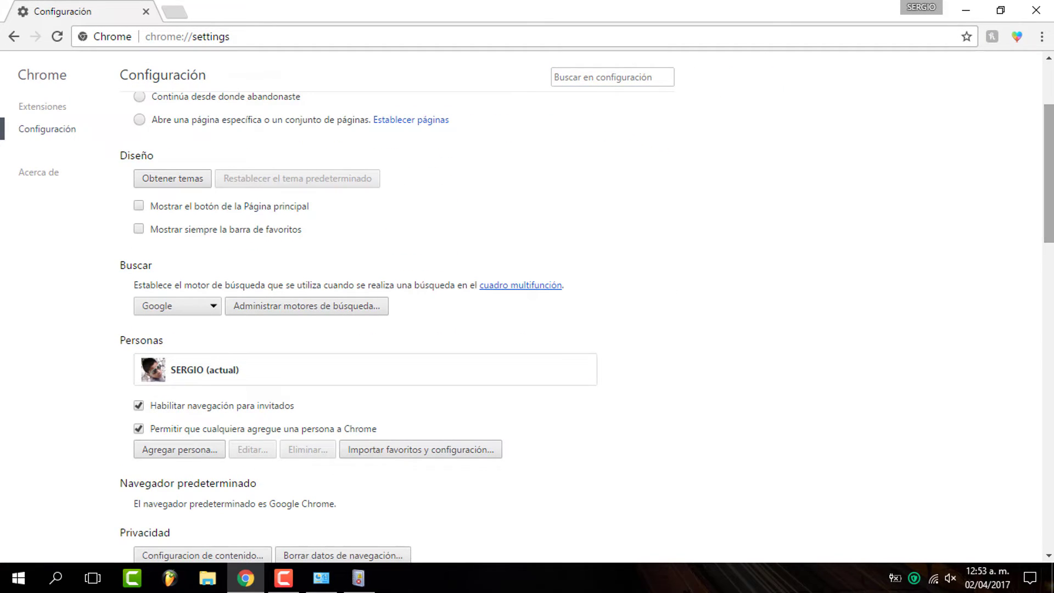
pyautogui.scroll(-6, 201, 535)
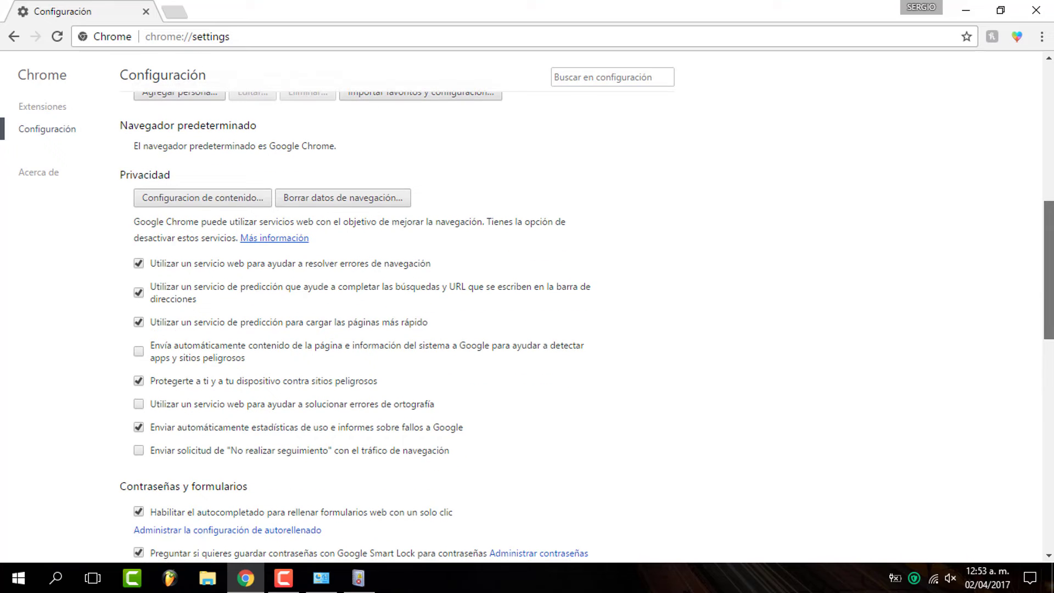
pyautogui.scroll(-1, 3, 70)
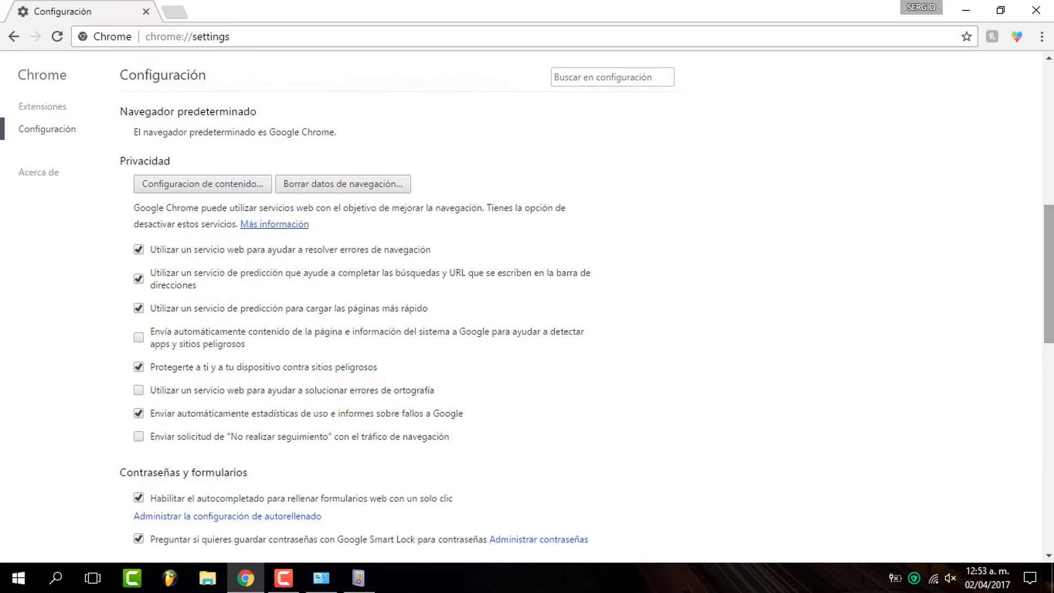
pyautogui.click(45, 110)
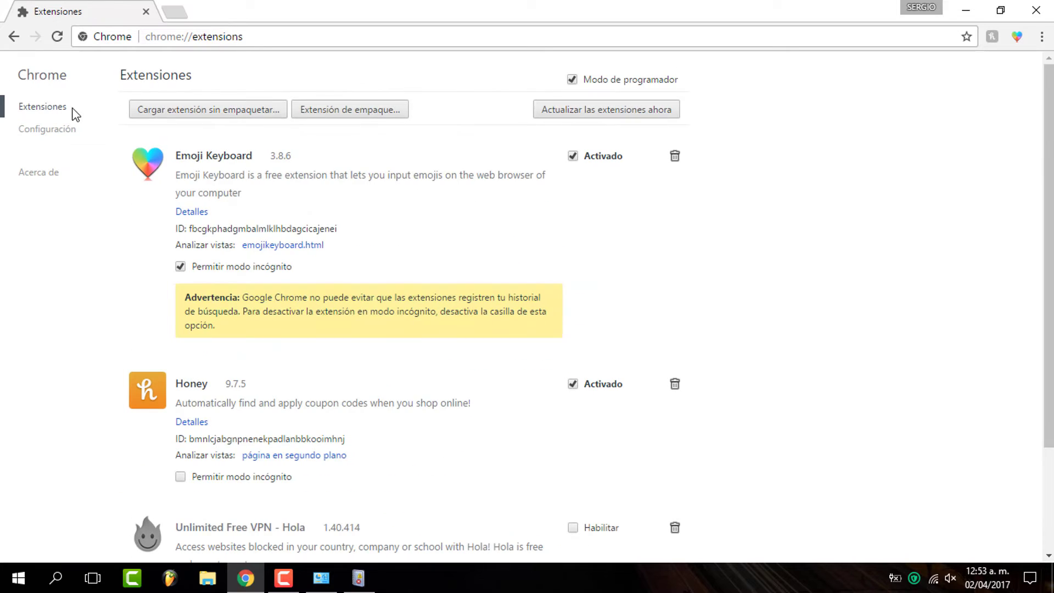
# Step: Open a new browser tab and return to the Extensiones tab
pyautogui.click(184, 12)
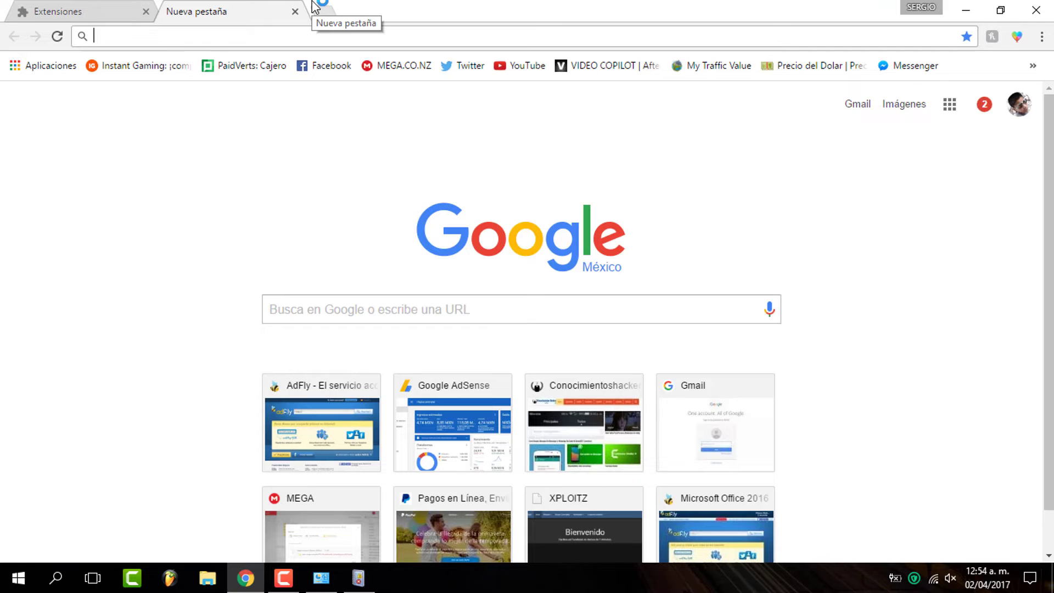
pyautogui.click(104, 8)
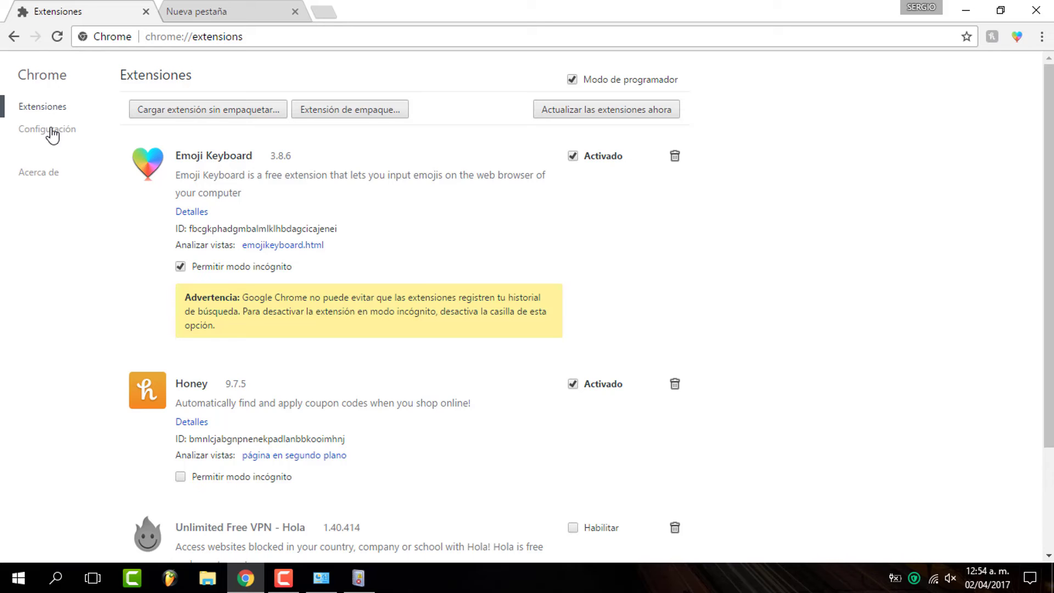
pyautogui.click(256, 6)
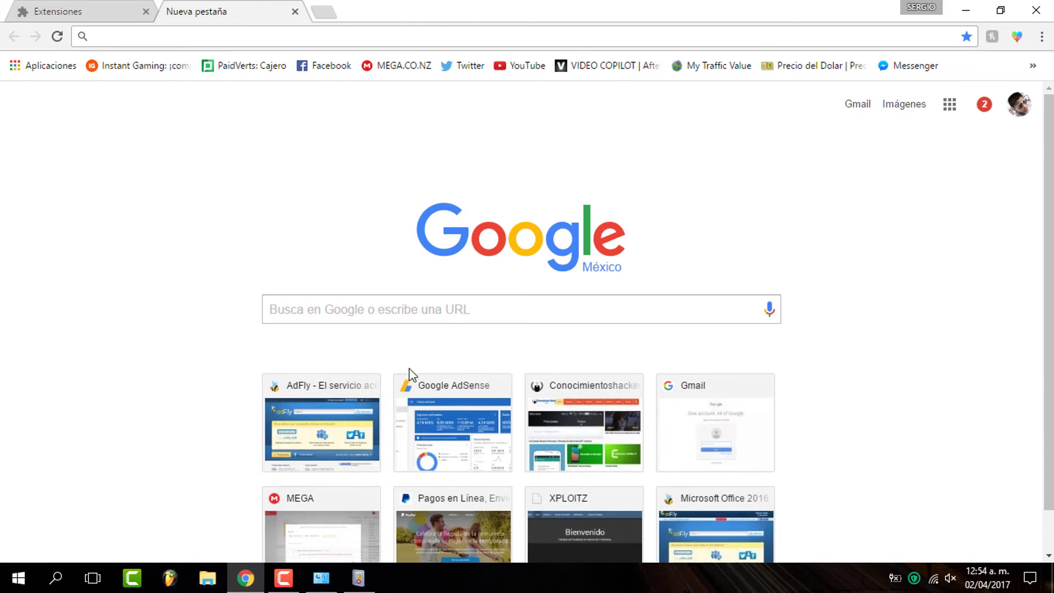
pyautogui.click(52, 7)
pyautogui.click(299, 6)
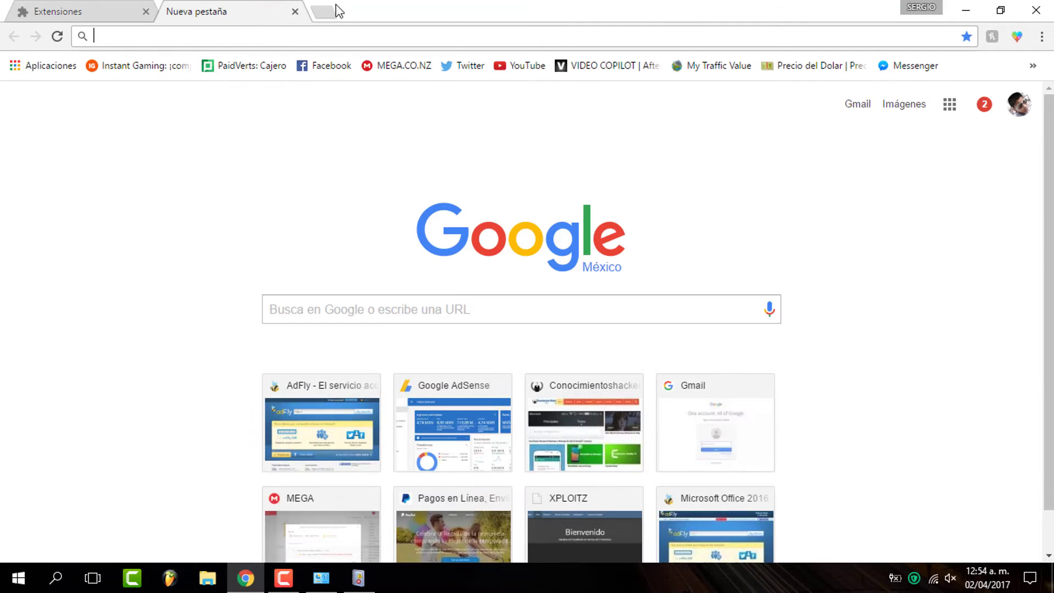
pyautogui.click(75, 7)
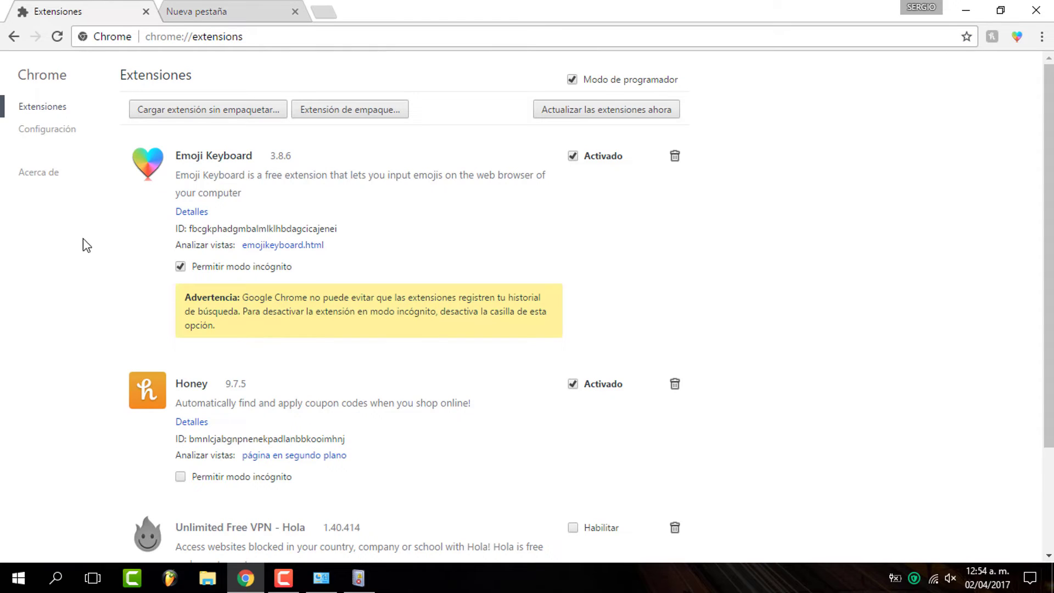
# Step: Open the browsing data removal from the advanced Privacidad settings and set its time range to el principio
pyautogui.click(57, 131)
pyautogui.scroll(-3, 368, 490)
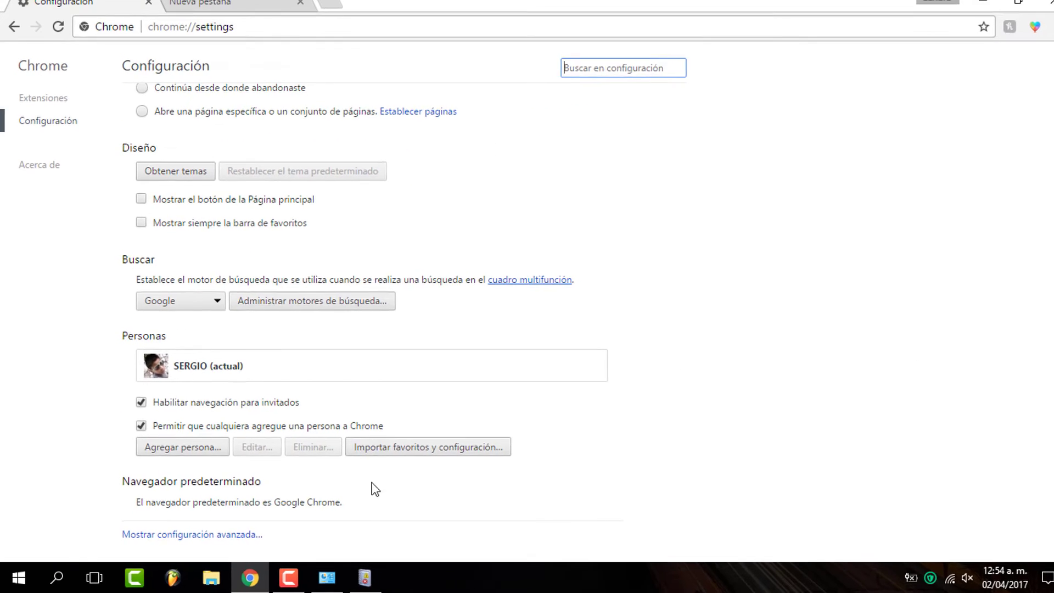
pyautogui.click(205, 534)
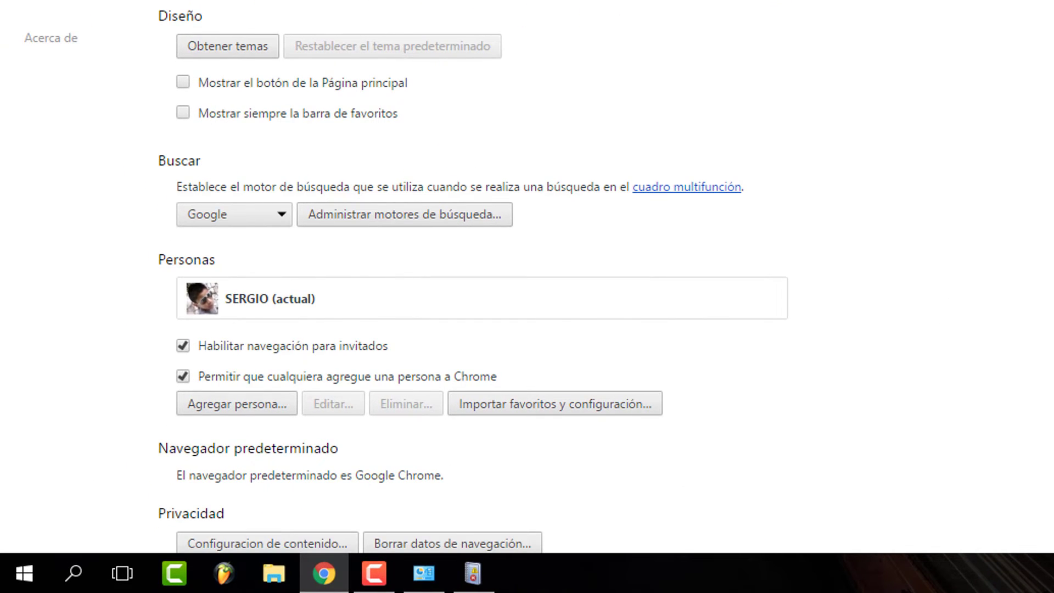
pyautogui.scroll(-5, 209, 527)
pyautogui.scroll(-5, 468, 275)
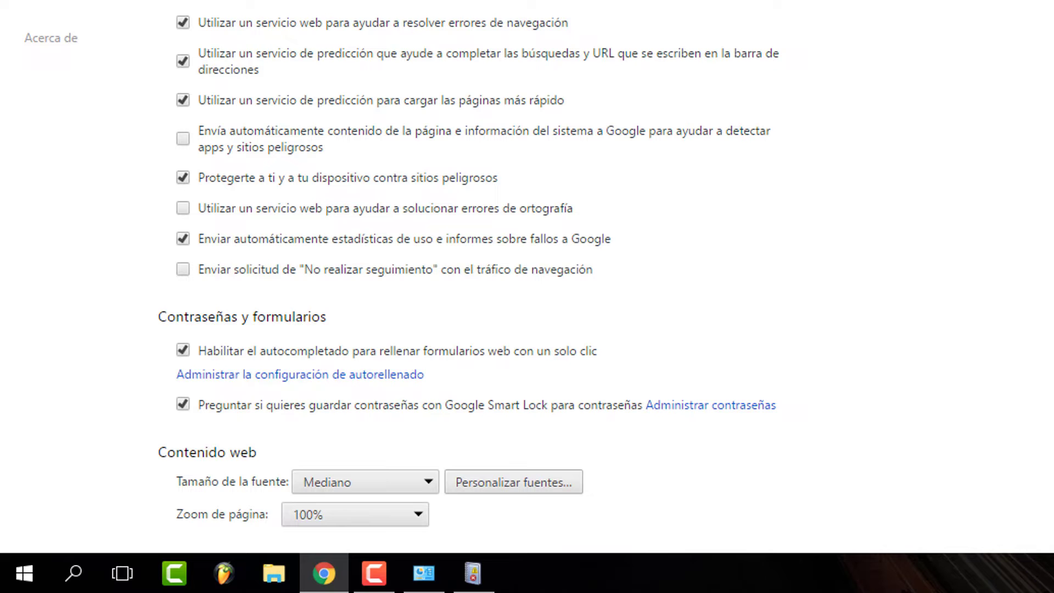
pyautogui.scroll(1, 526, 274)
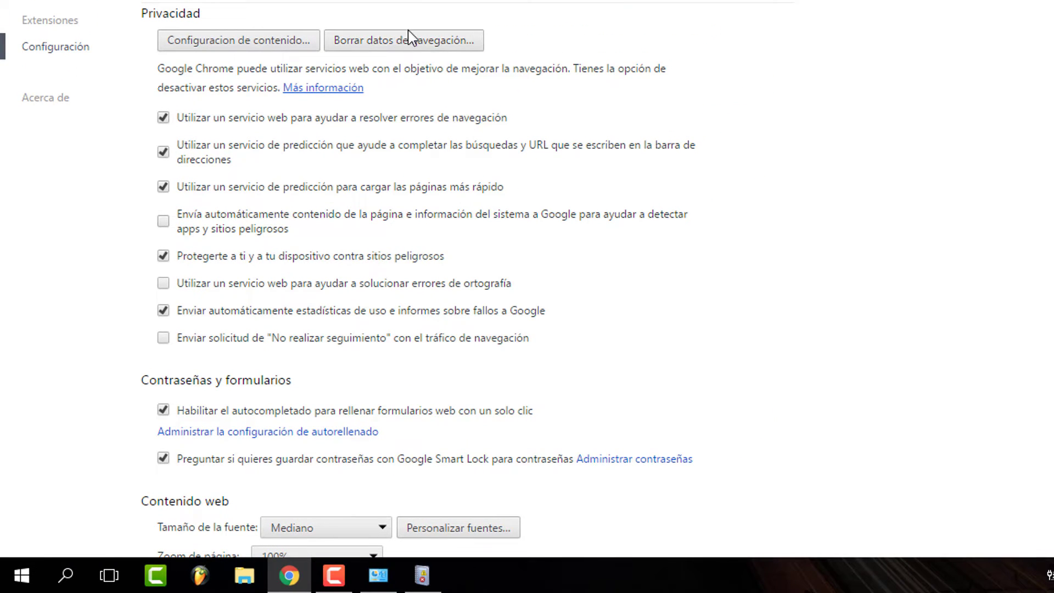
pyautogui.click(419, 44)
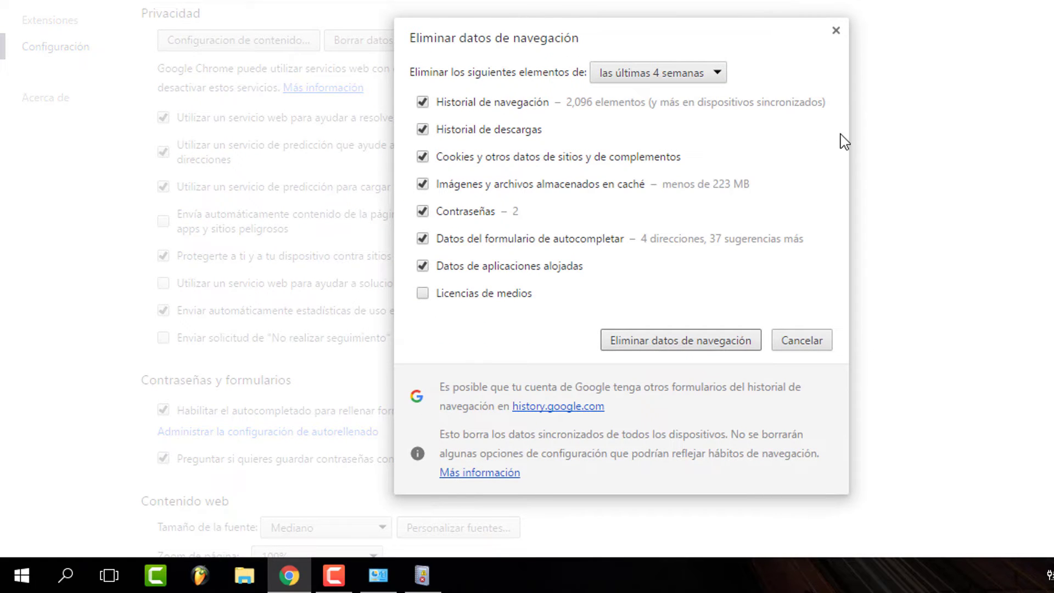
pyautogui.click(641, 77)
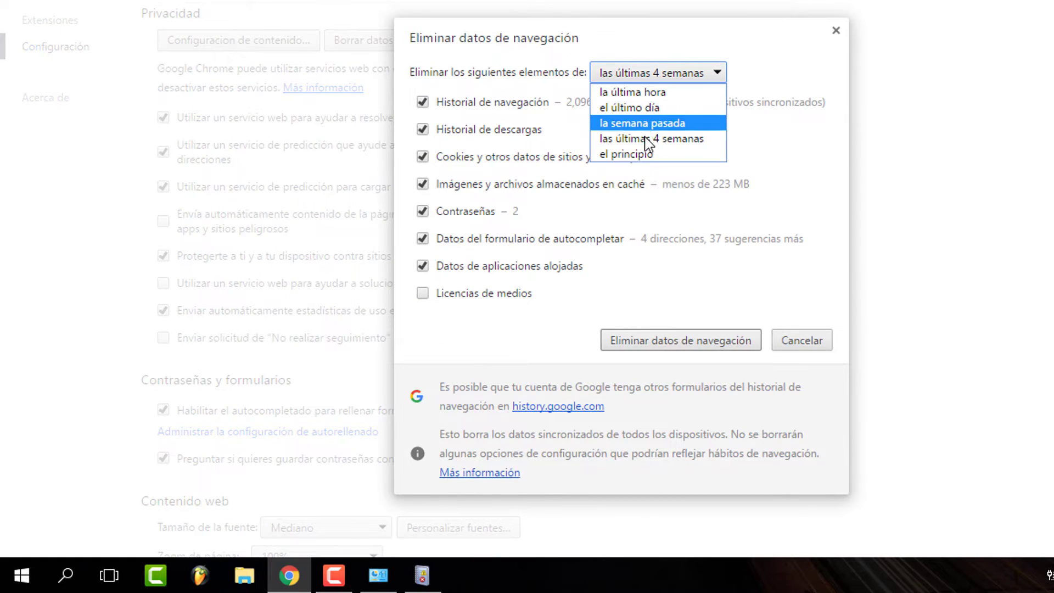
pyautogui.click(647, 159)
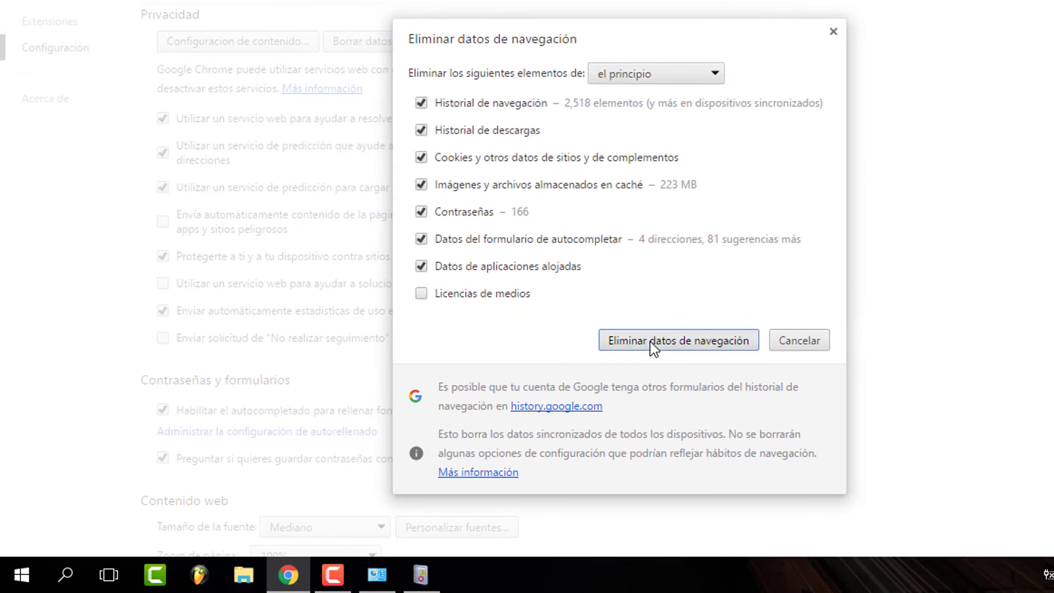
# Step: Switch to the Event Viewer and clear the Aplicación log under Registros de Windows without saving its contents
pyautogui.click(629, 520)
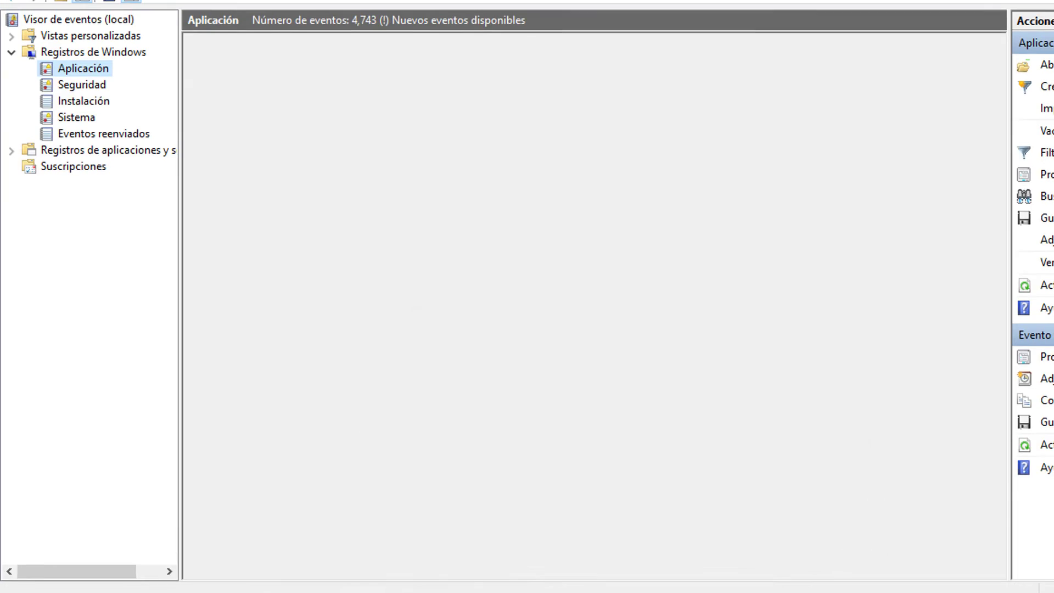
pyautogui.click(57, 110)
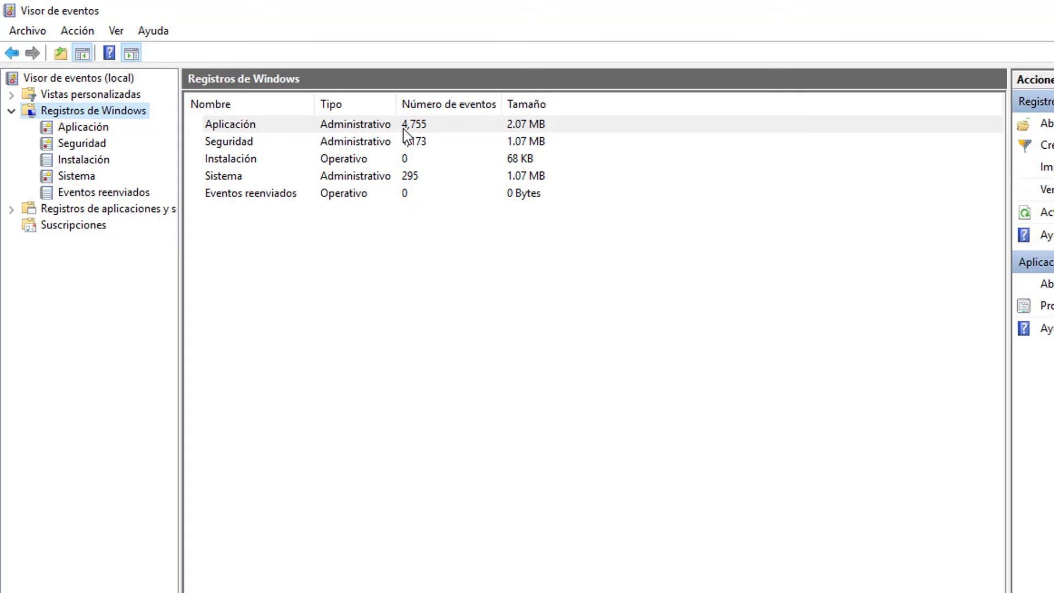
pyautogui.click(97, 134)
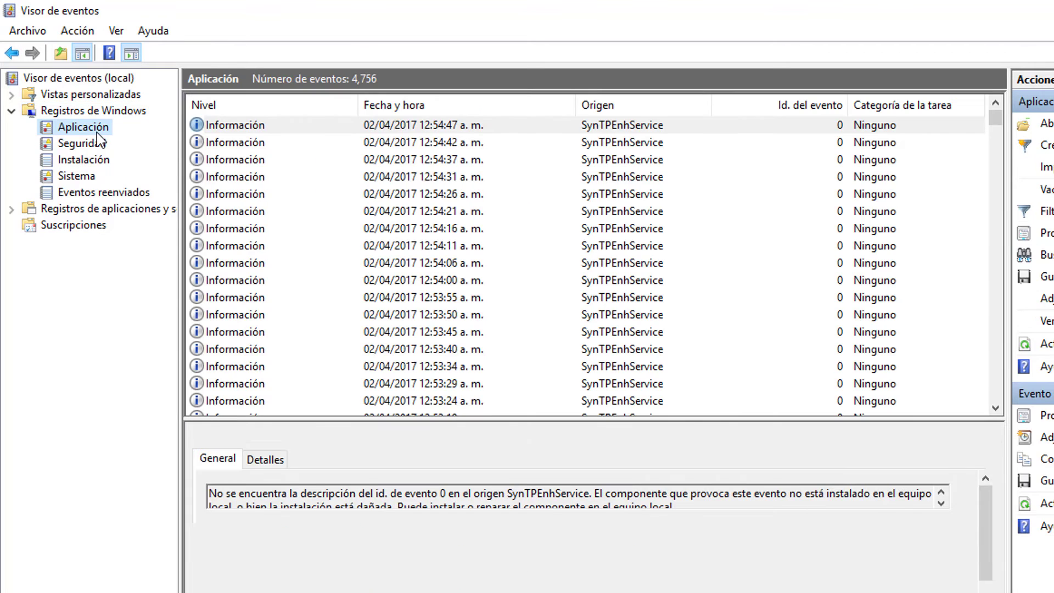
pyautogui.rightClick(99, 139)
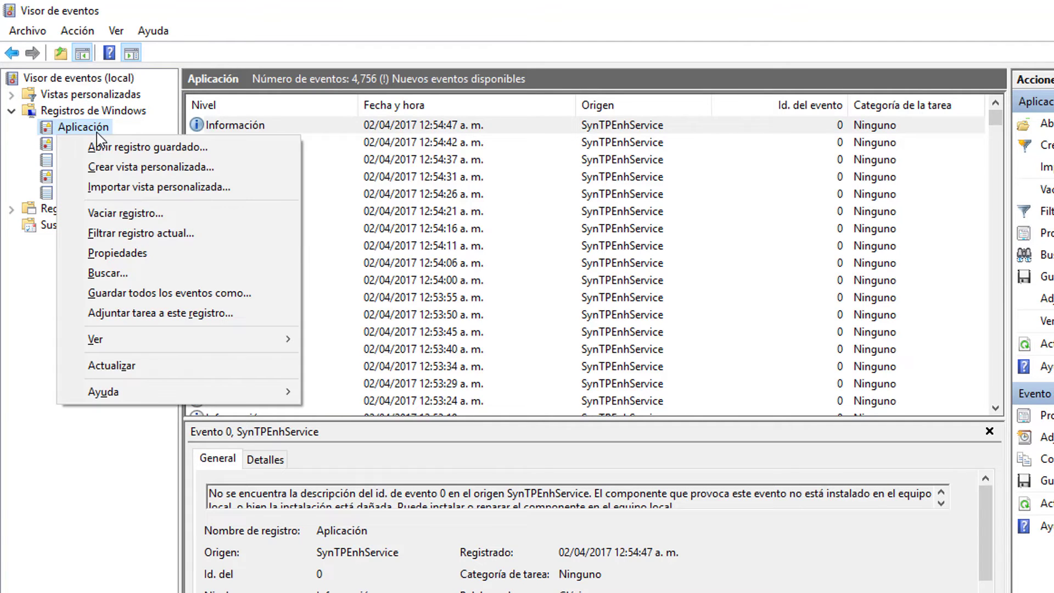
pyautogui.click(113, 213)
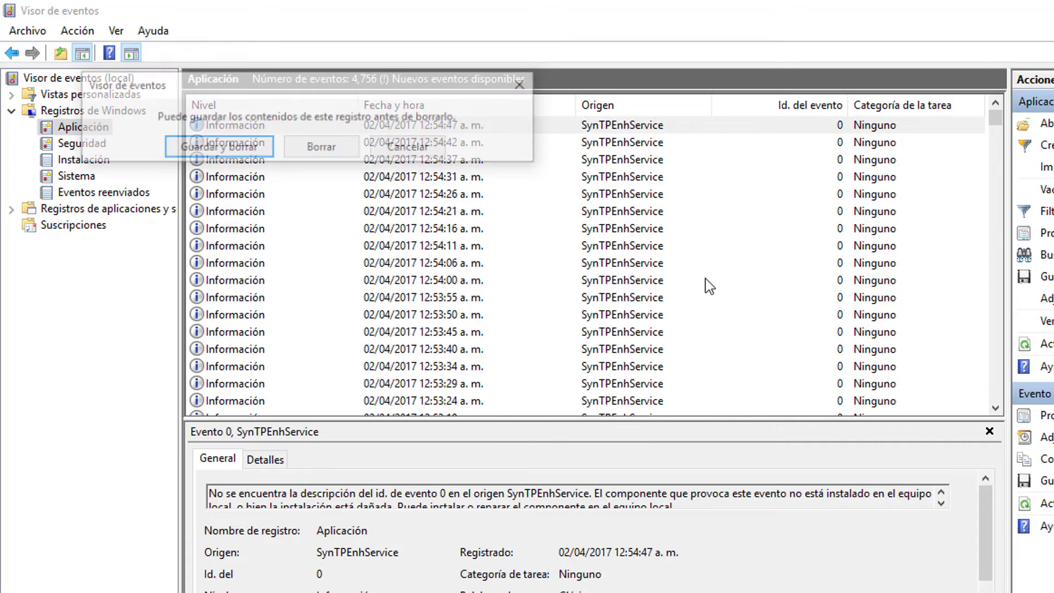
pyautogui.click(324, 148)
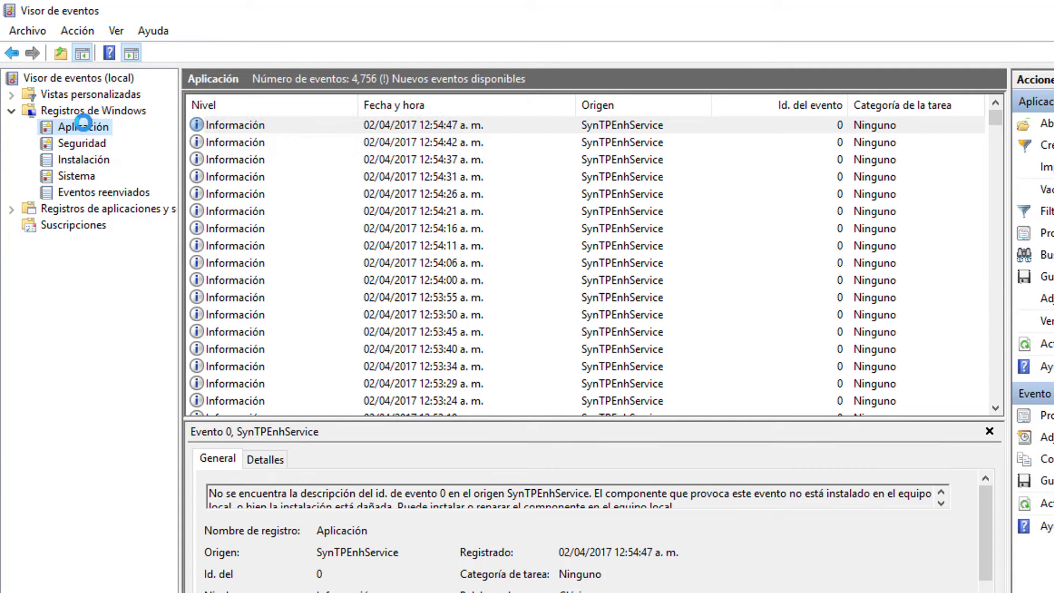
# Step: Clear the Seguridad log without saving its contents
pyautogui.click(72, 143)
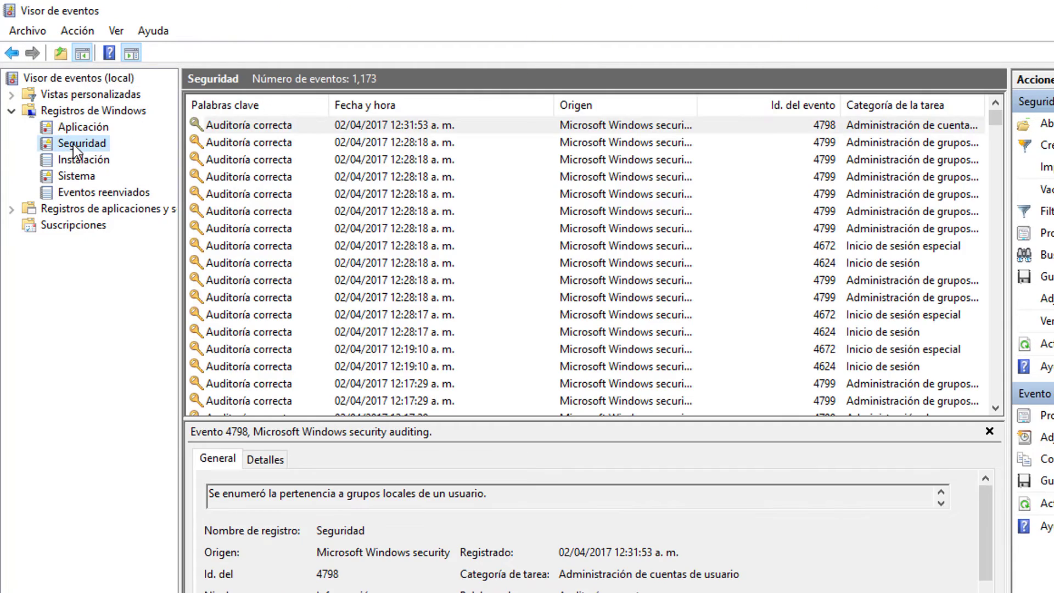
pyautogui.rightClick(73, 143)
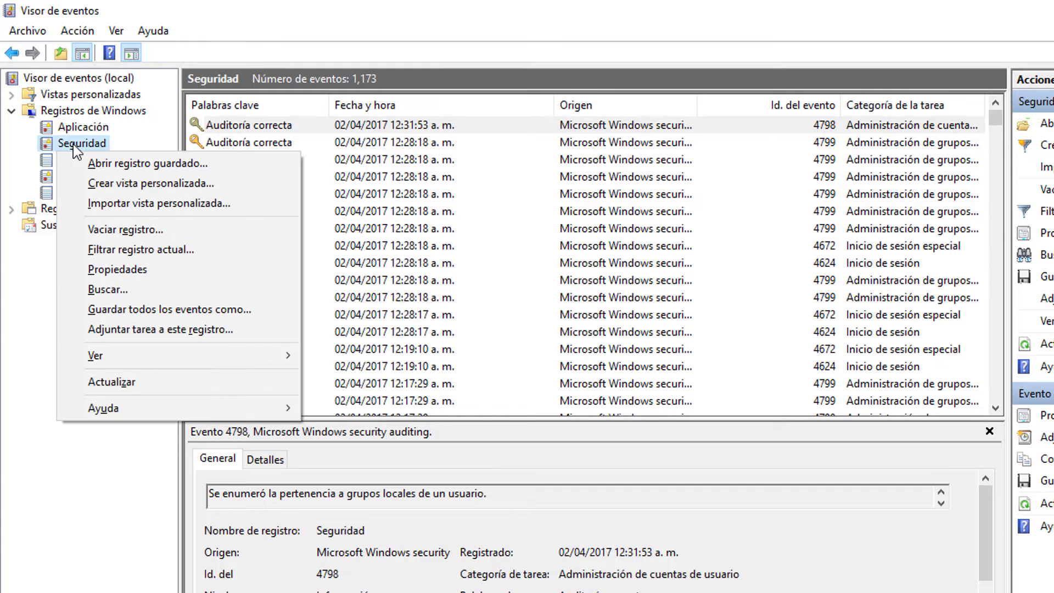
pyautogui.click(109, 229)
pyautogui.click(344, 170)
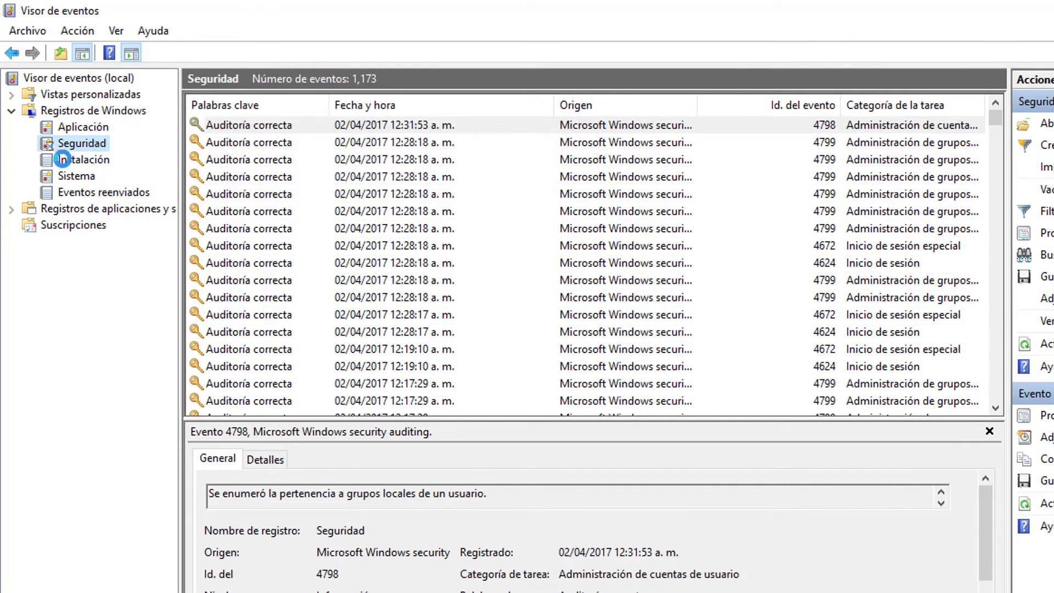
# Step: Clear the Instalación log without saving its contents
pyautogui.click(78, 160)
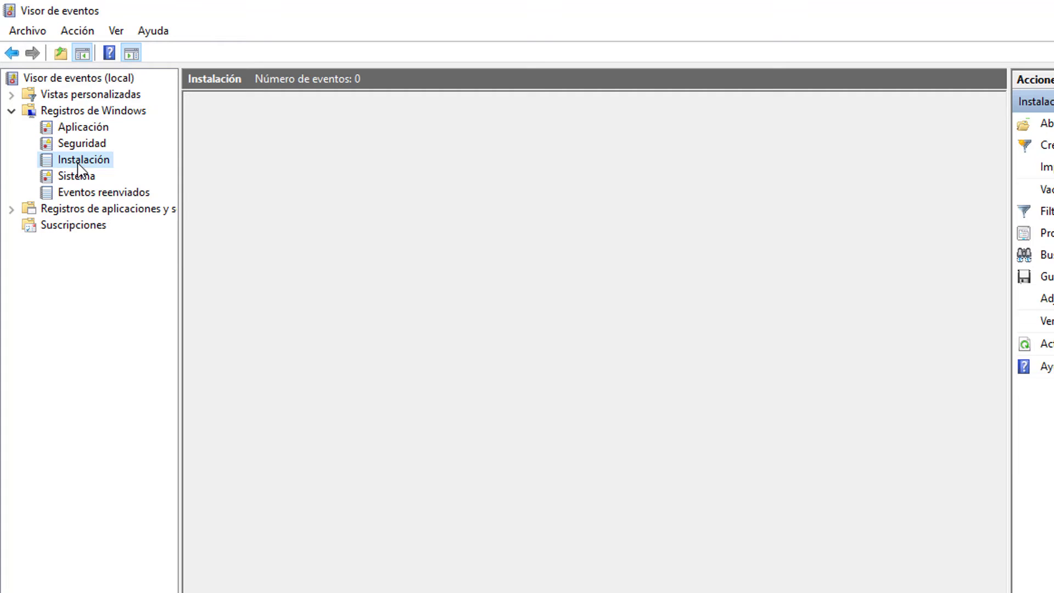
pyautogui.rightClick(78, 164)
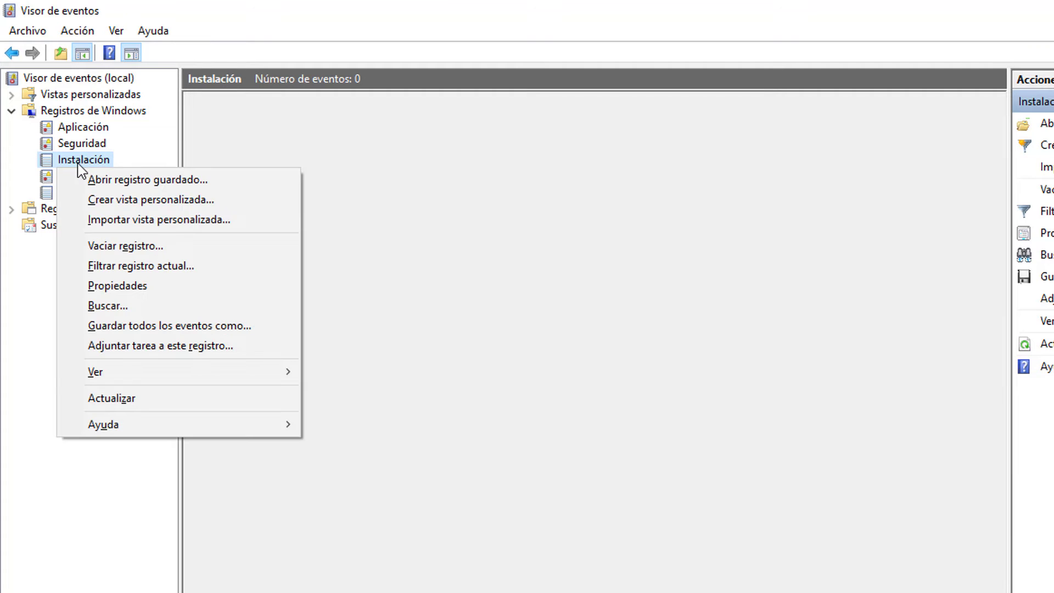
pyautogui.click(137, 247)
pyautogui.click(429, 197)
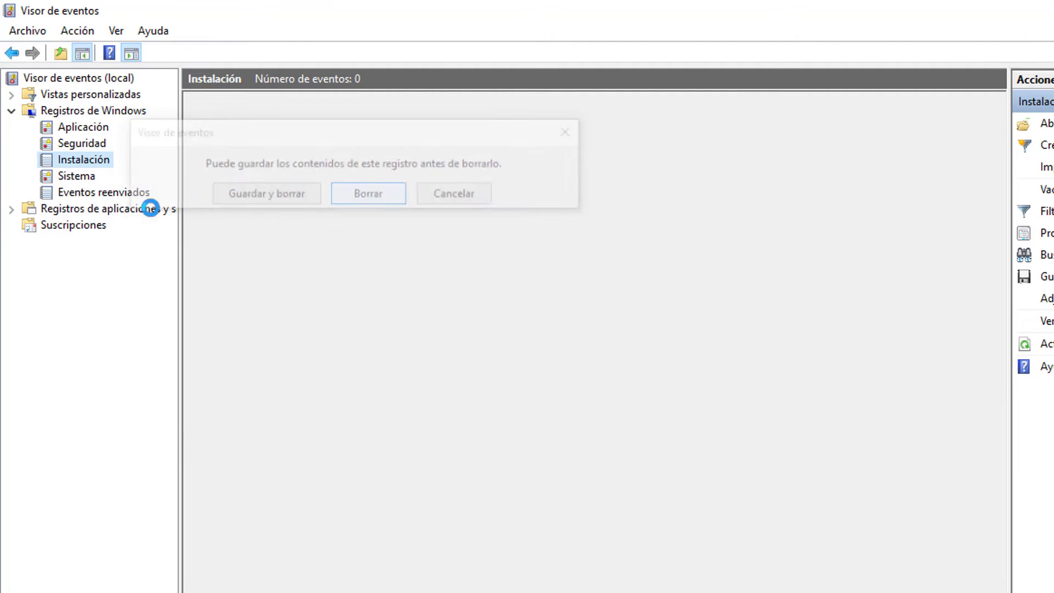
# Step: Clear the Sistema log without saving its contents
pyautogui.click(77, 181)
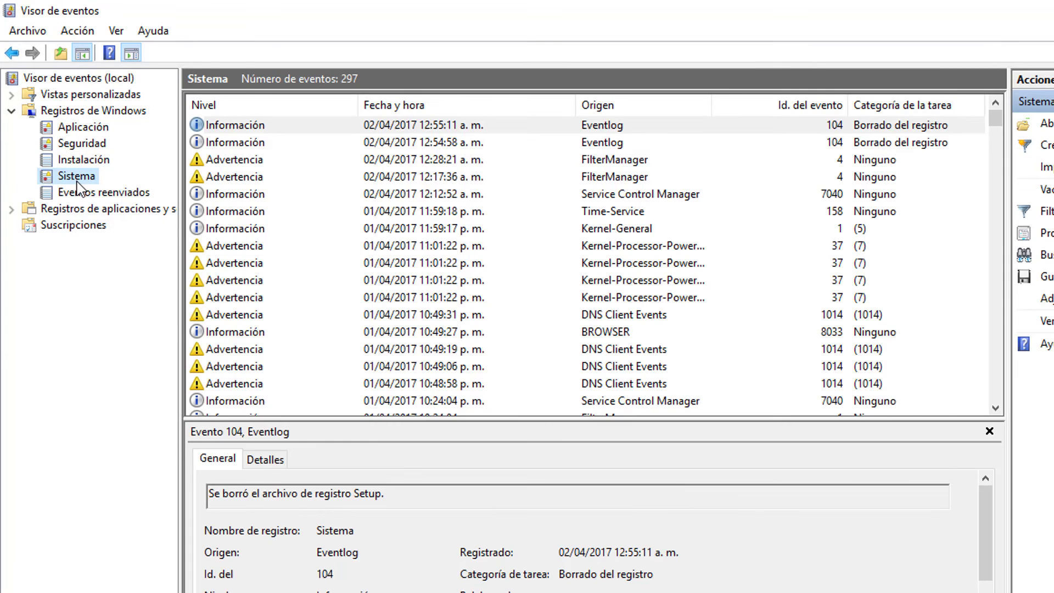
pyautogui.rightClick(77, 182)
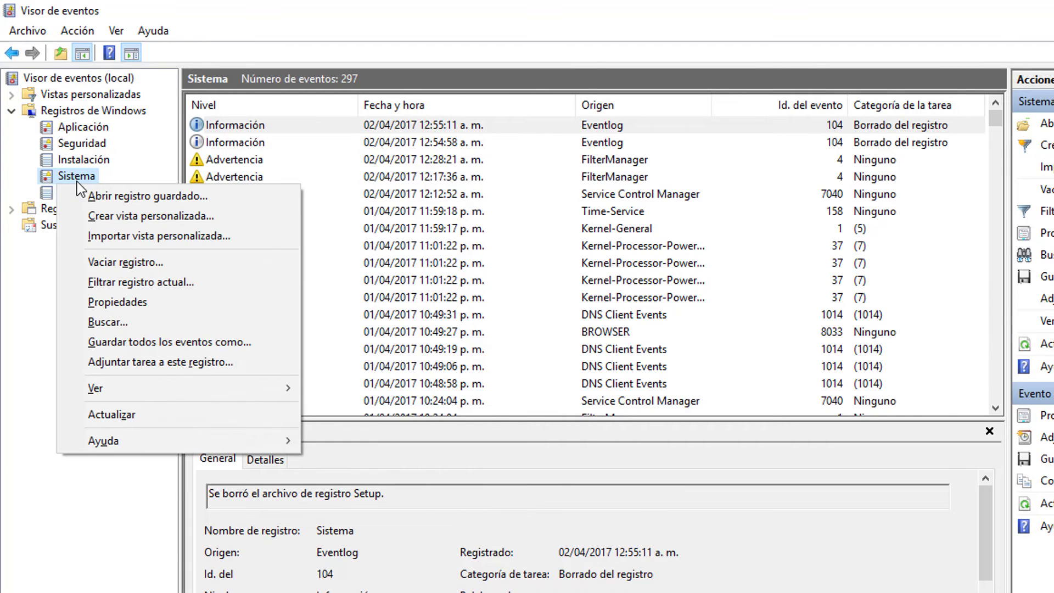
pyautogui.click(107, 262)
pyautogui.click(355, 218)
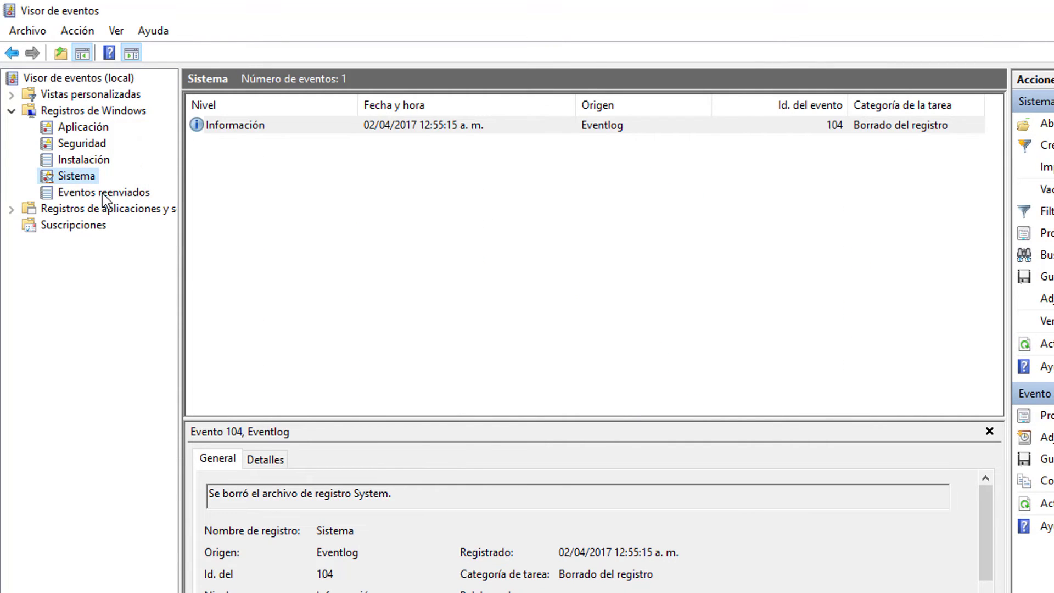
# Step: Clear the Eventos reenviados log without saving its contents and return to the Registros de Windows overview
pyautogui.click(103, 194)
pyautogui.rightClick(105, 199)
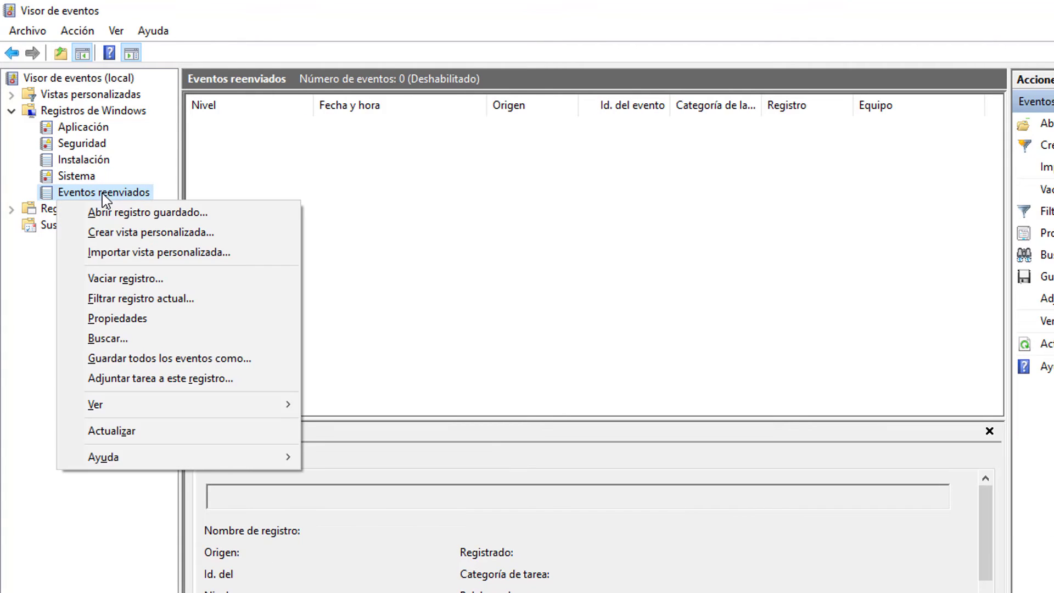
pyautogui.click(117, 281)
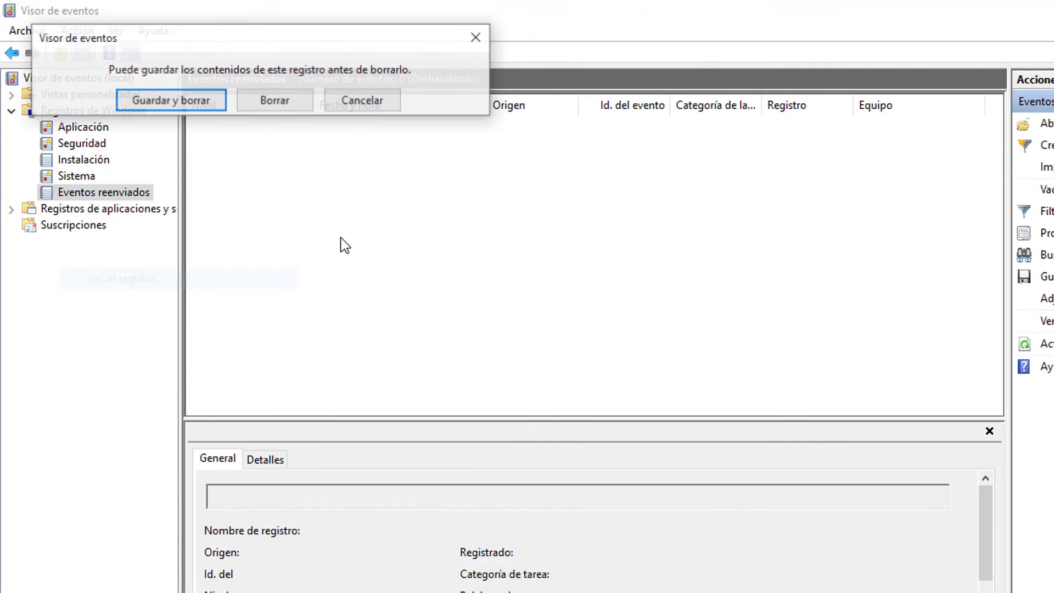
pyautogui.click(276, 101)
pyautogui.click(97, 113)
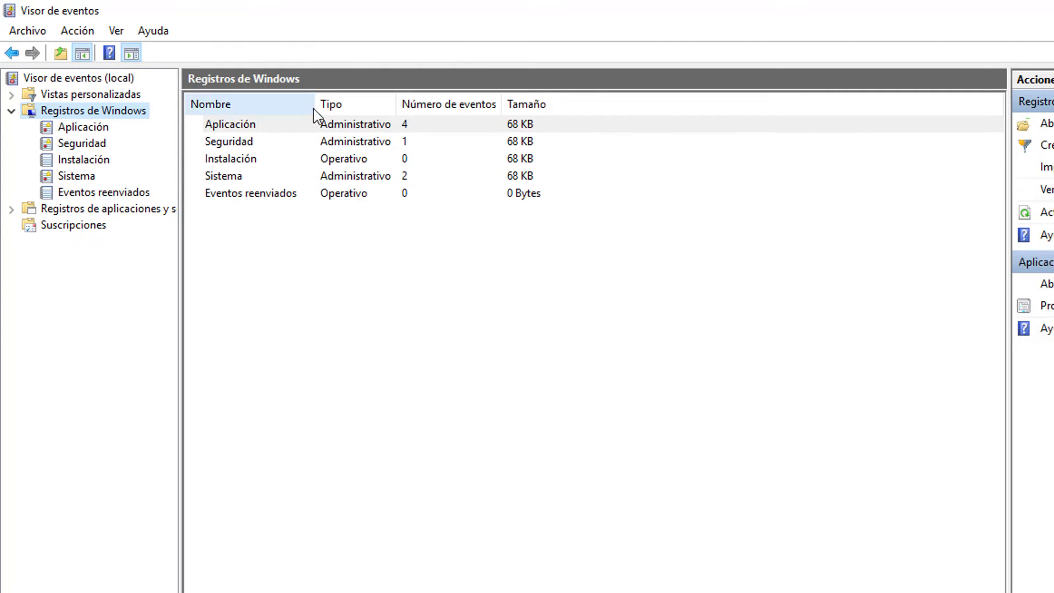
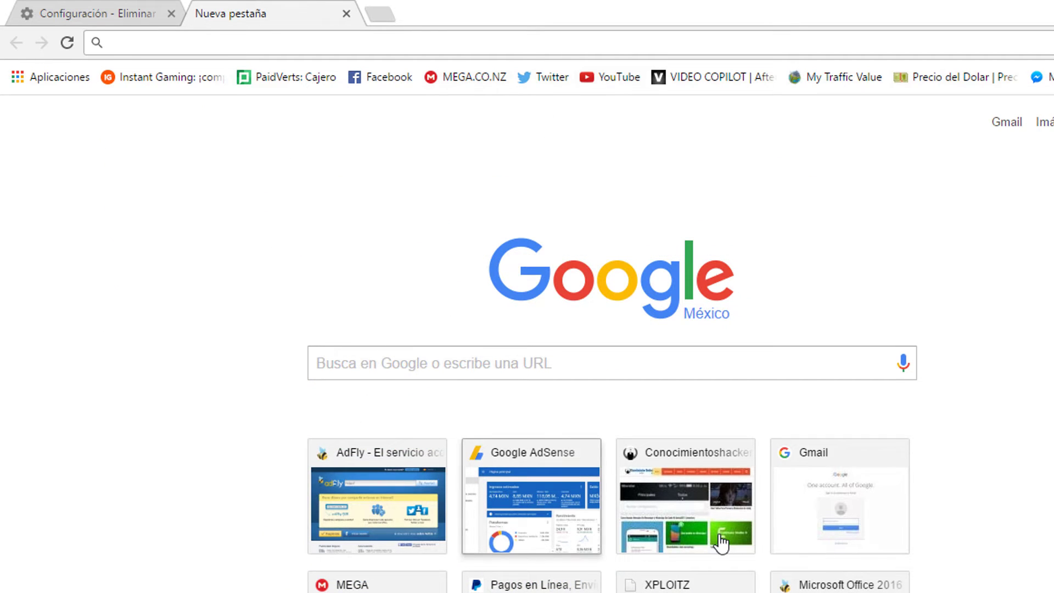
# Step: Switch to Chrome, load conocimientoshackers.com from the most visited sites with system sound unmuted, and replace its tab with a new one
pyautogui.click(674, 504)
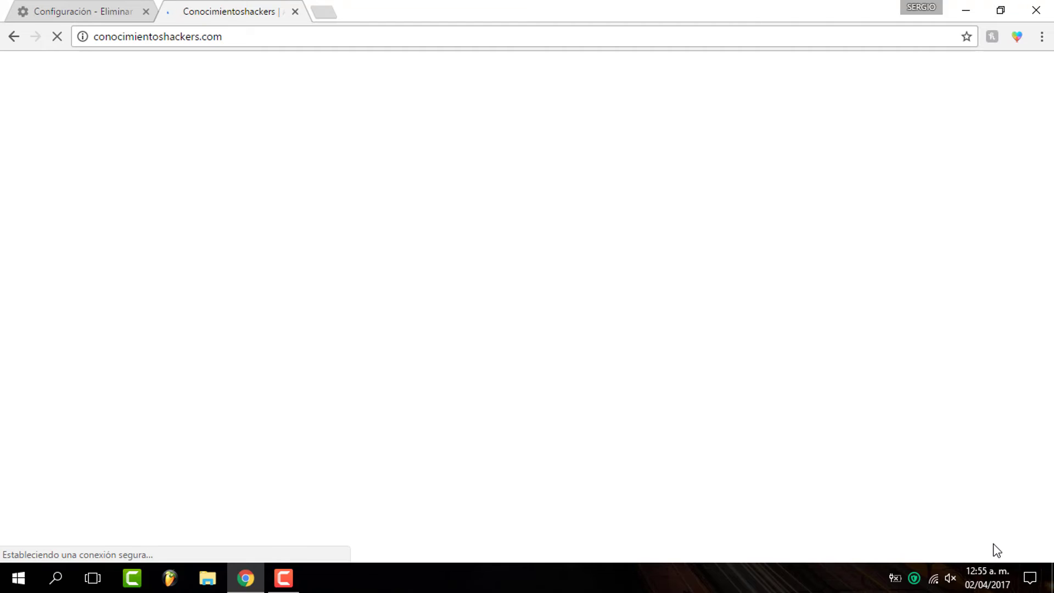
pyautogui.press('XF86AudioMute')
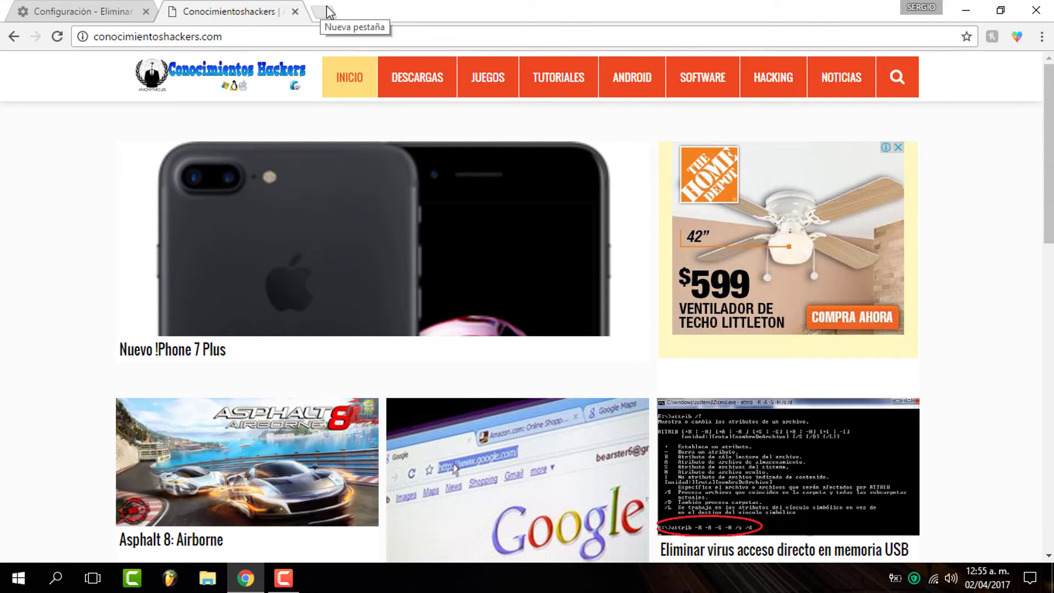
pyautogui.click(327, 11)
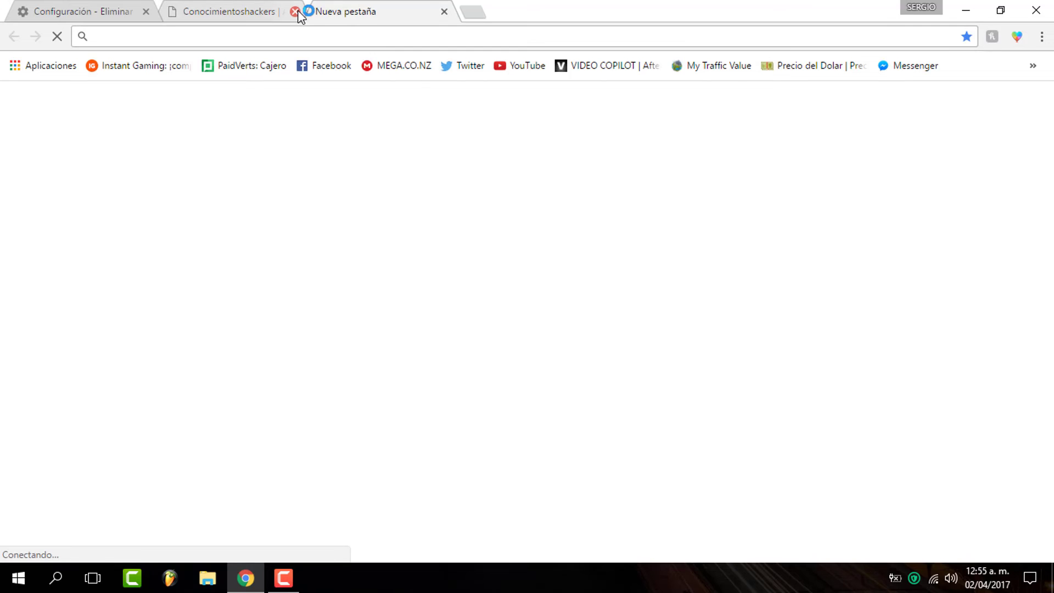
pyautogui.click(295, 11)
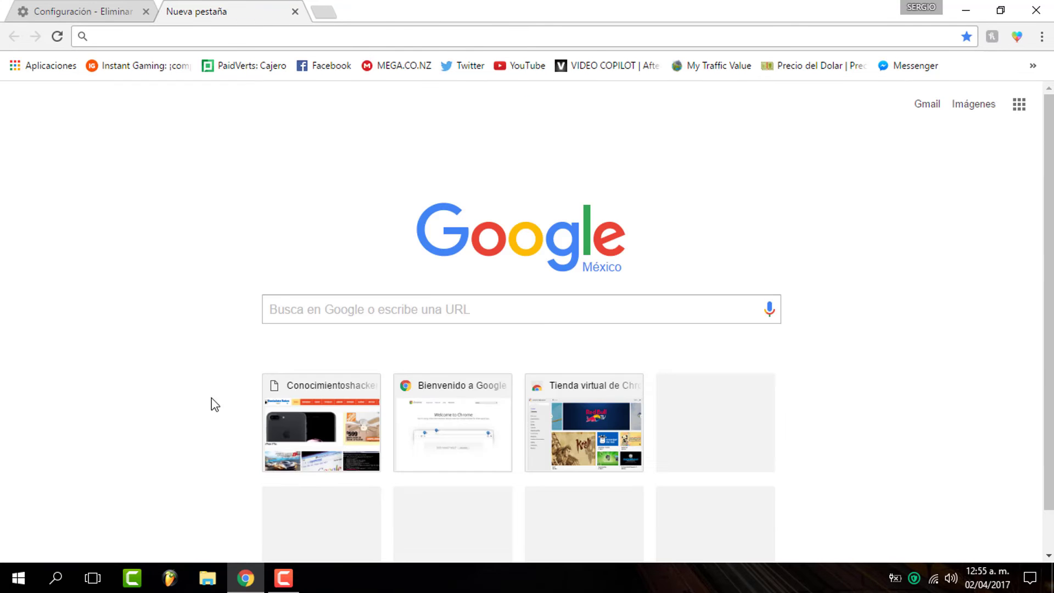
# Step: Acknowledge the cleared Chrome data notice, then close the Configuración tab and the browser window
pyautogui.click(91, 6)
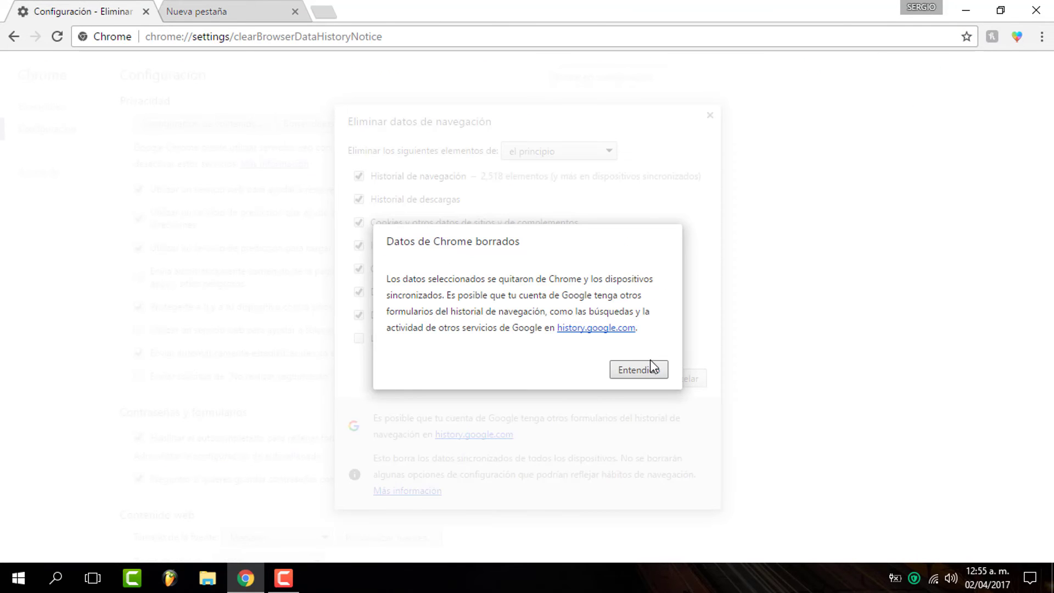
pyautogui.click(650, 362)
pyautogui.click(161, 13)
pyautogui.click(145, 12)
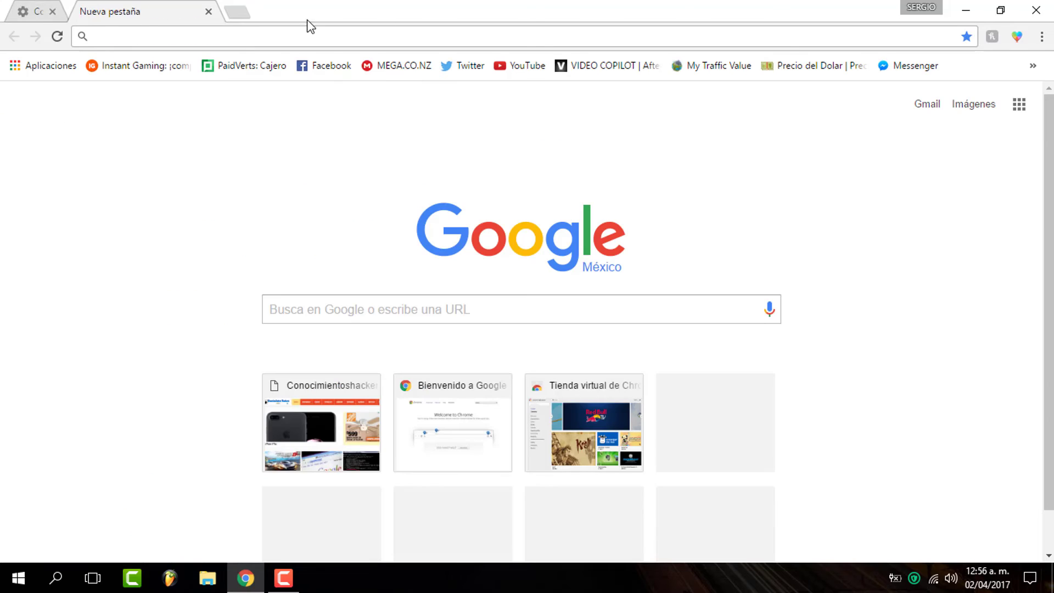
pyautogui.click(1036, 10)
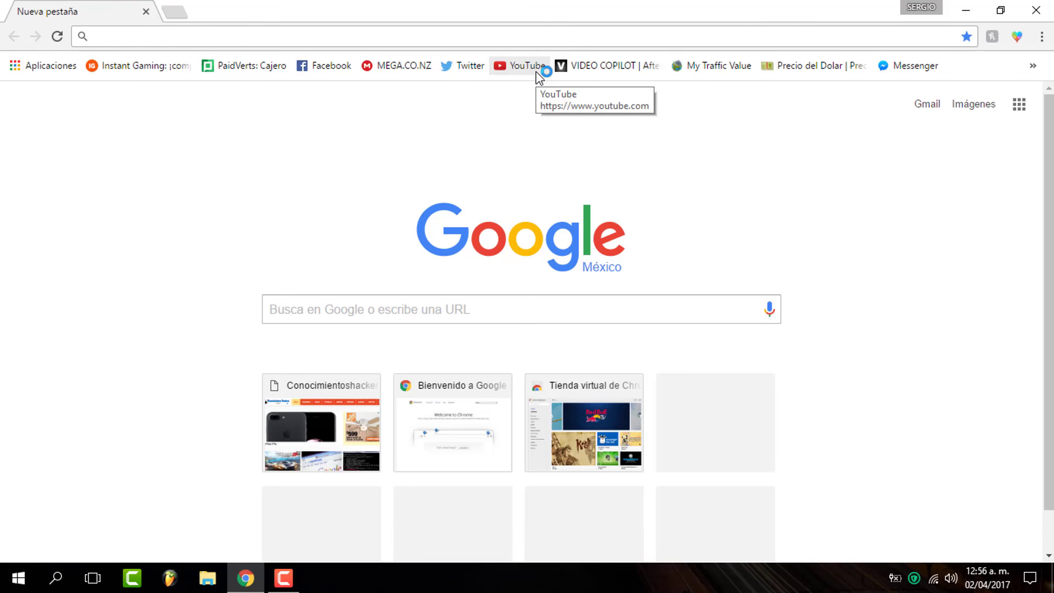
# Step: Load the bookmarked Facebook page to check its login form, then replace its tab with a new one
pyautogui.click(325, 66)
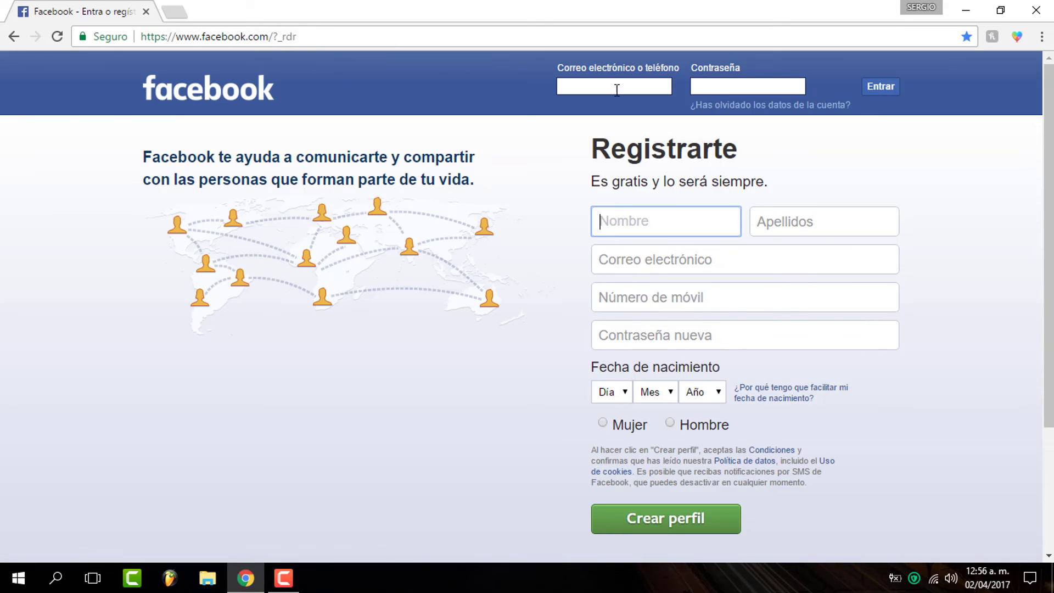
pyautogui.click(620, 80)
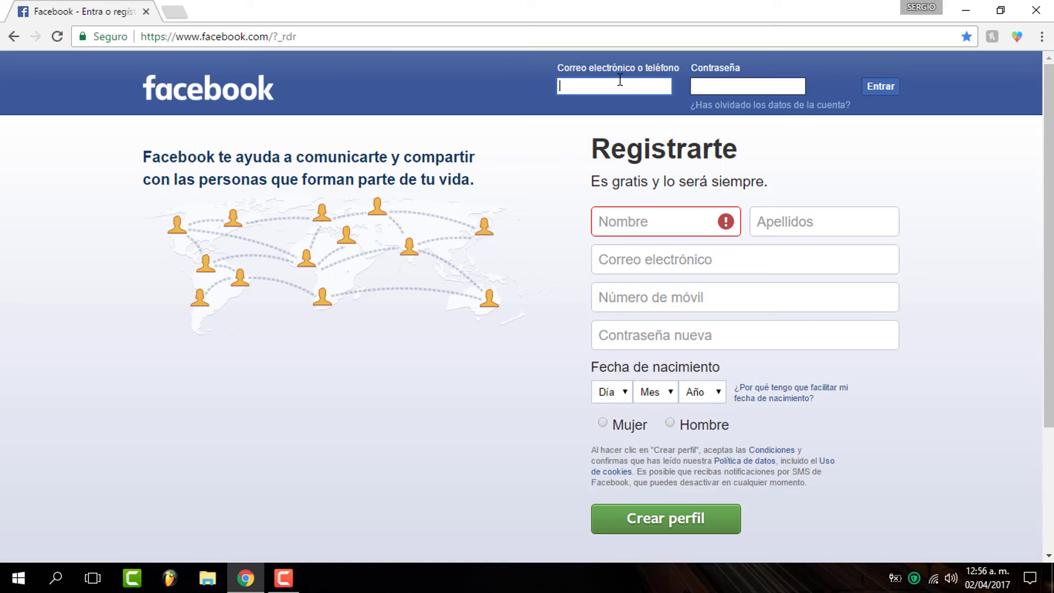
pyautogui.click(173, 12)
pyautogui.click(145, 11)
# Step: Load the bookmarked YouTube home page to check it, then replace its tab with a new one
pyautogui.click(499, 65)
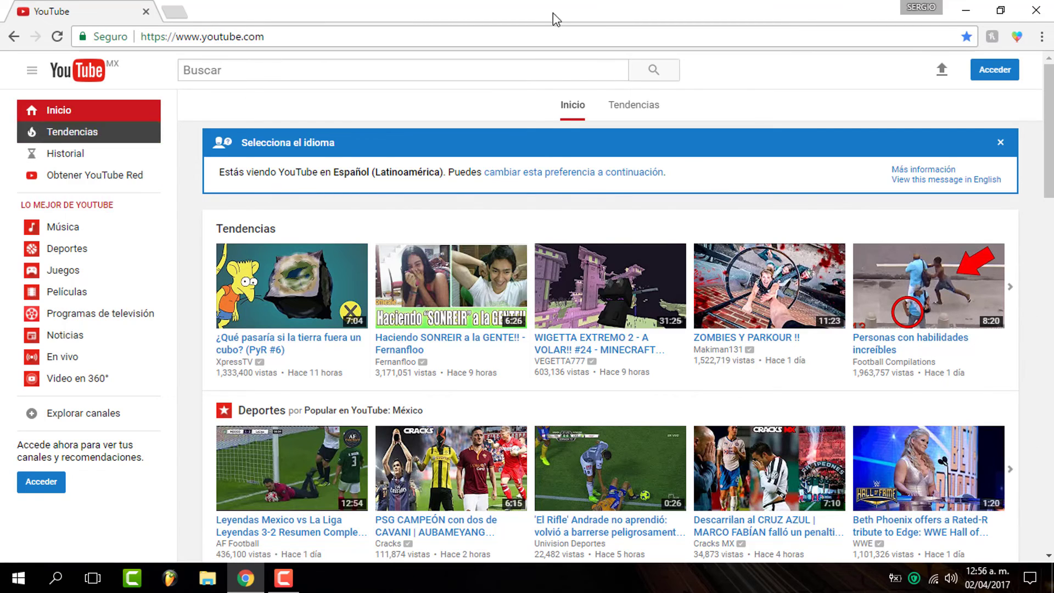
pyautogui.click(175, 13)
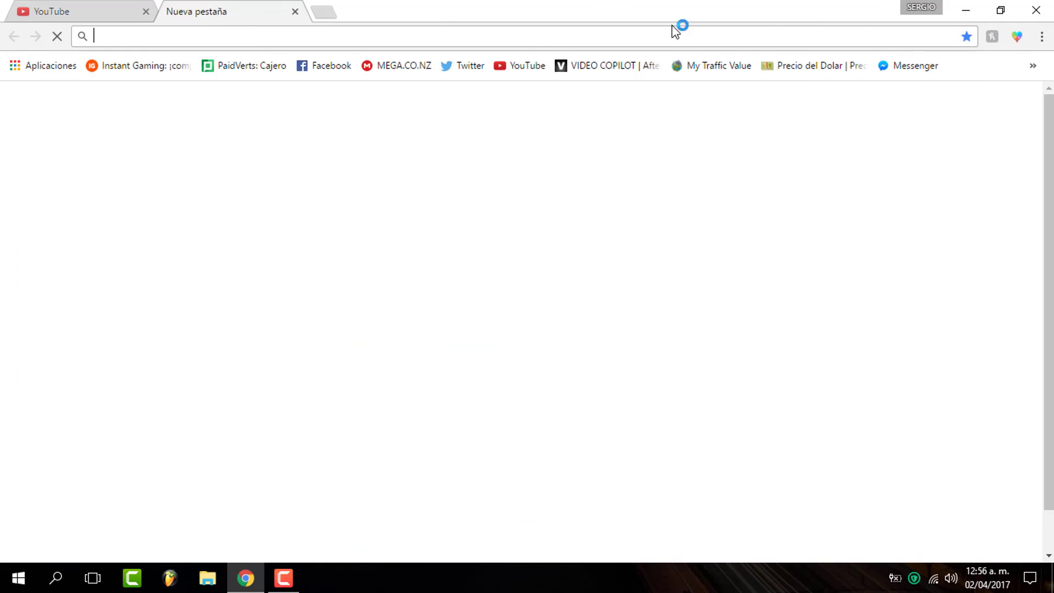
pyautogui.click(147, 11)
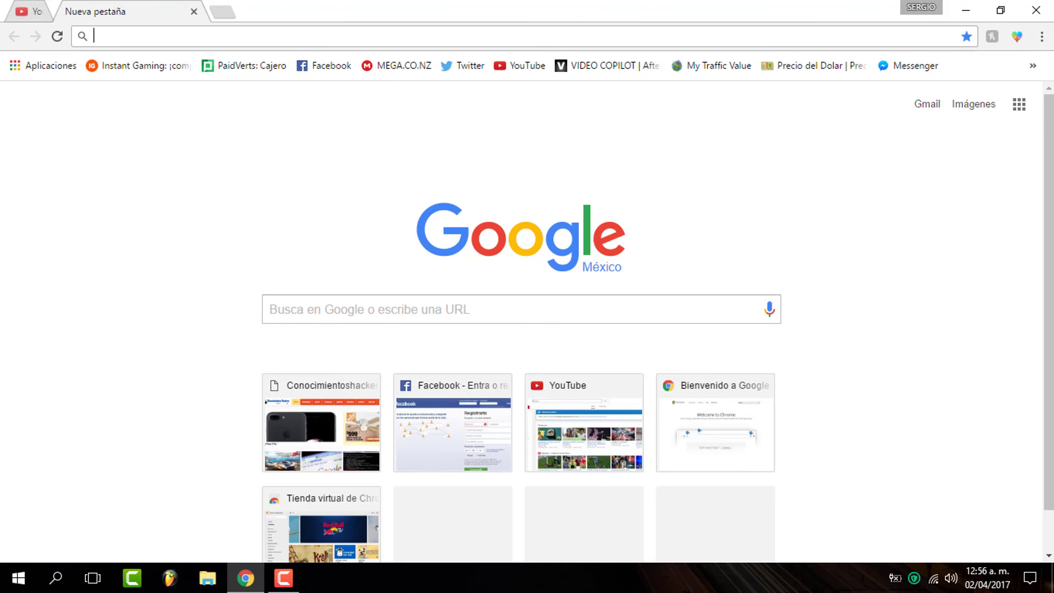